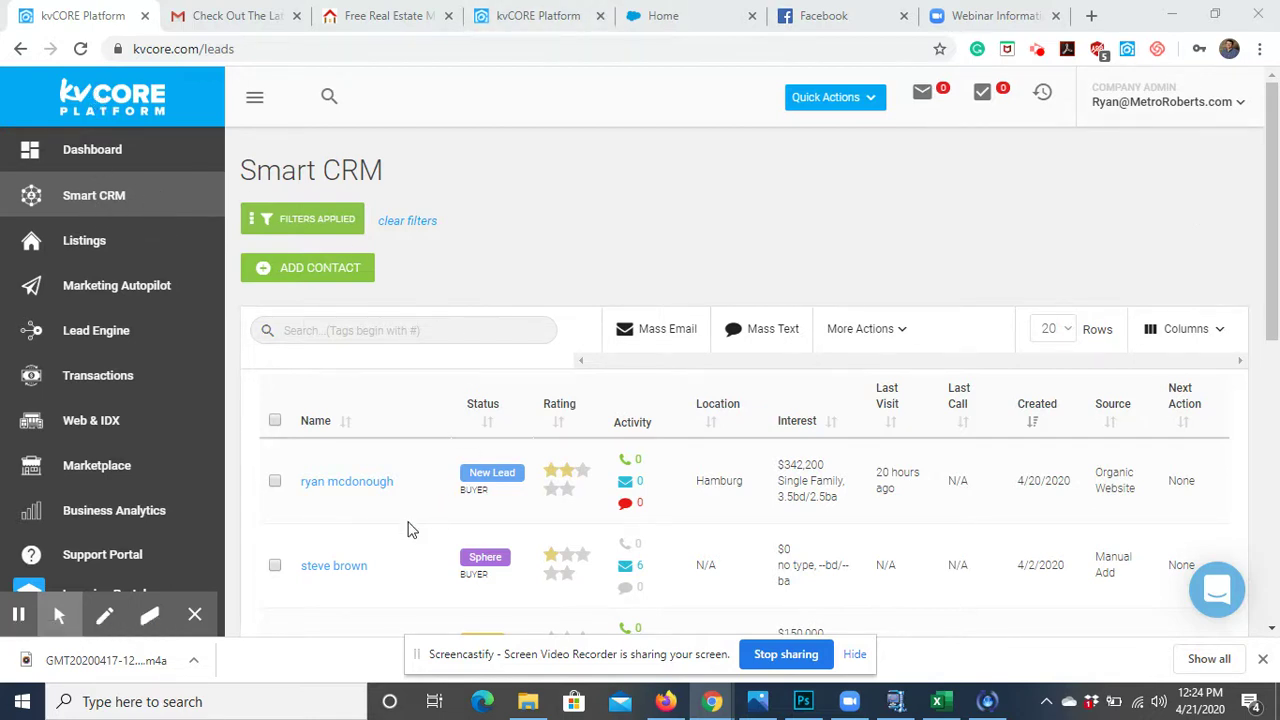
Open the contact record of the New Lead buyer located in Hamburg and expand its market reports.
{"action": "scroll", "coordinate": [409, 529], "scroll_direction": "down", "scroll_amount": 1}
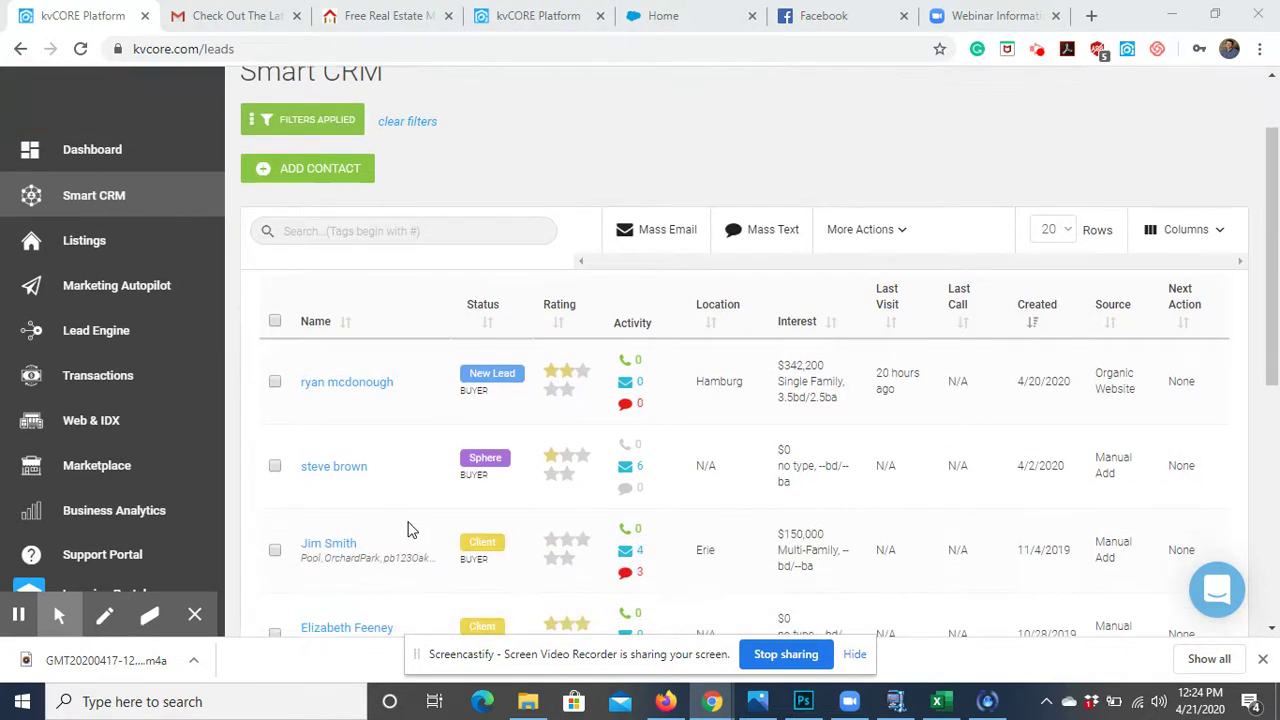
{"action": "left_click", "coordinate": [331, 390]}
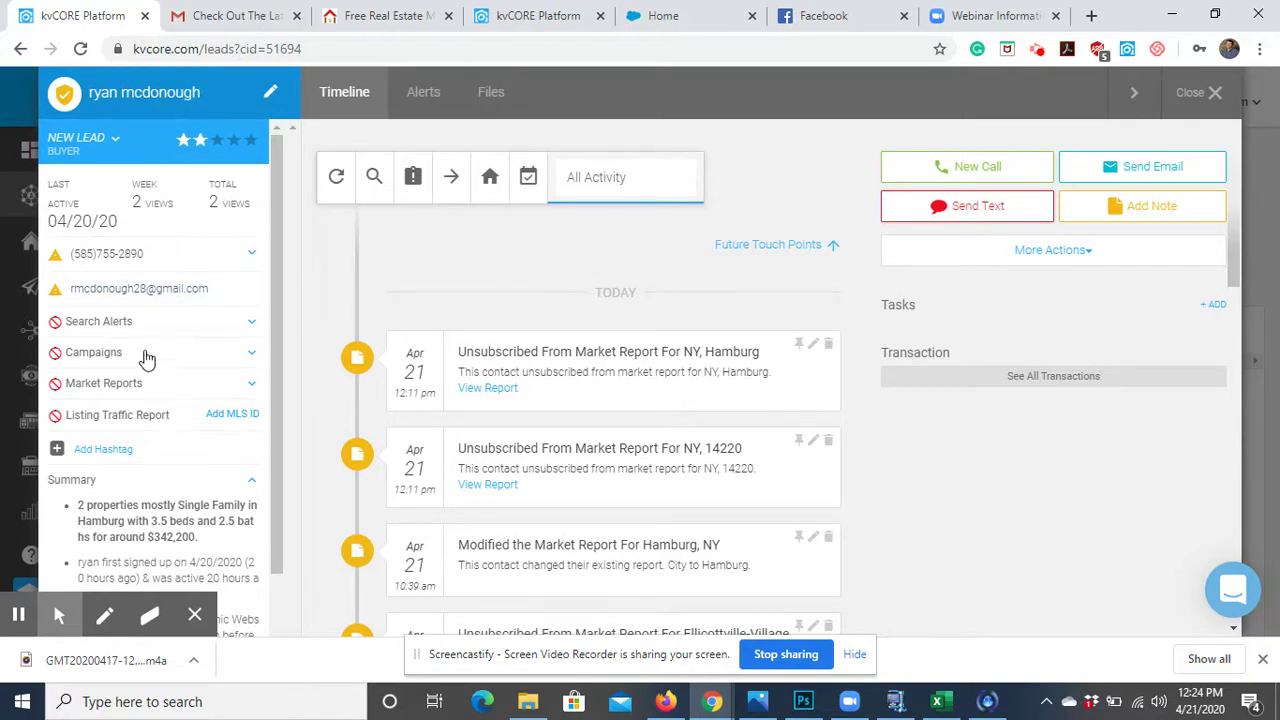
{"action": "mouse_move", "coordinate": [46, 326]}
{"action": "left_click", "coordinate": [149, 384]}
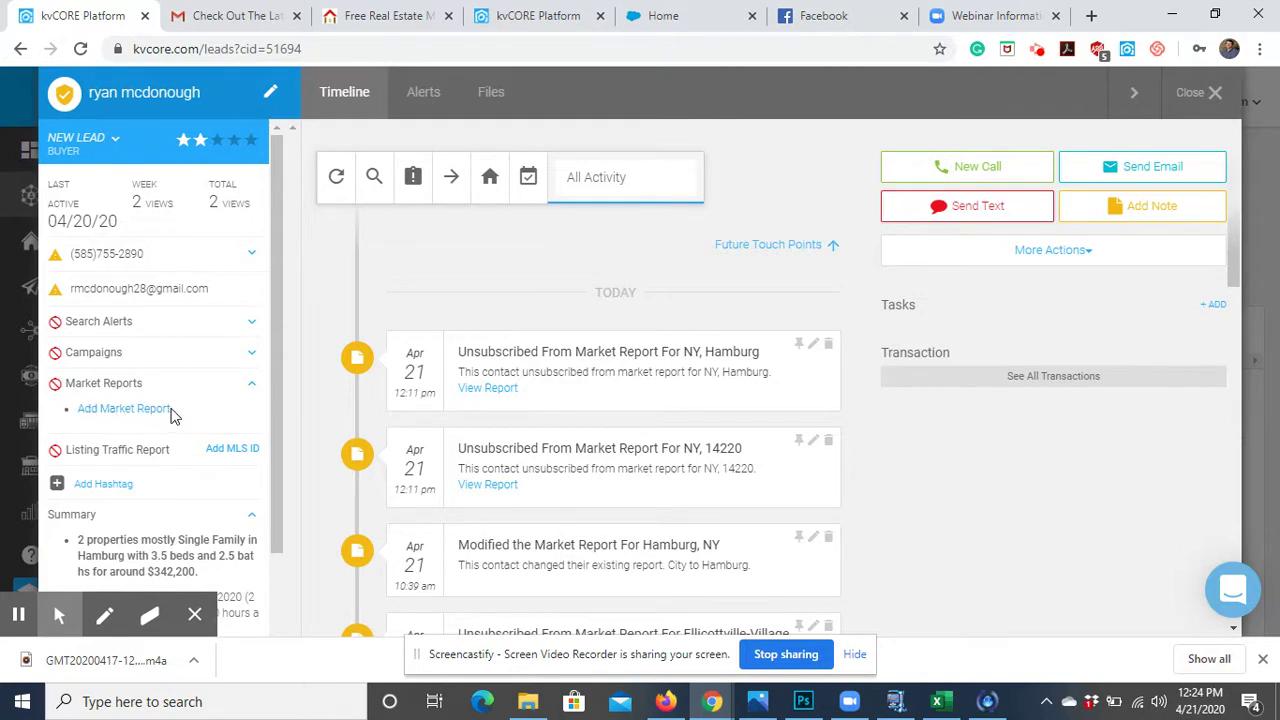
Add a market report for the area Hamburg, NY to the contact, sent every 7 days.
{"action": "left_click", "coordinate": [104, 410]}
{"action": "scroll", "coordinate": [134, 434], "scroll_direction": "down", "scroll_amount": 1}
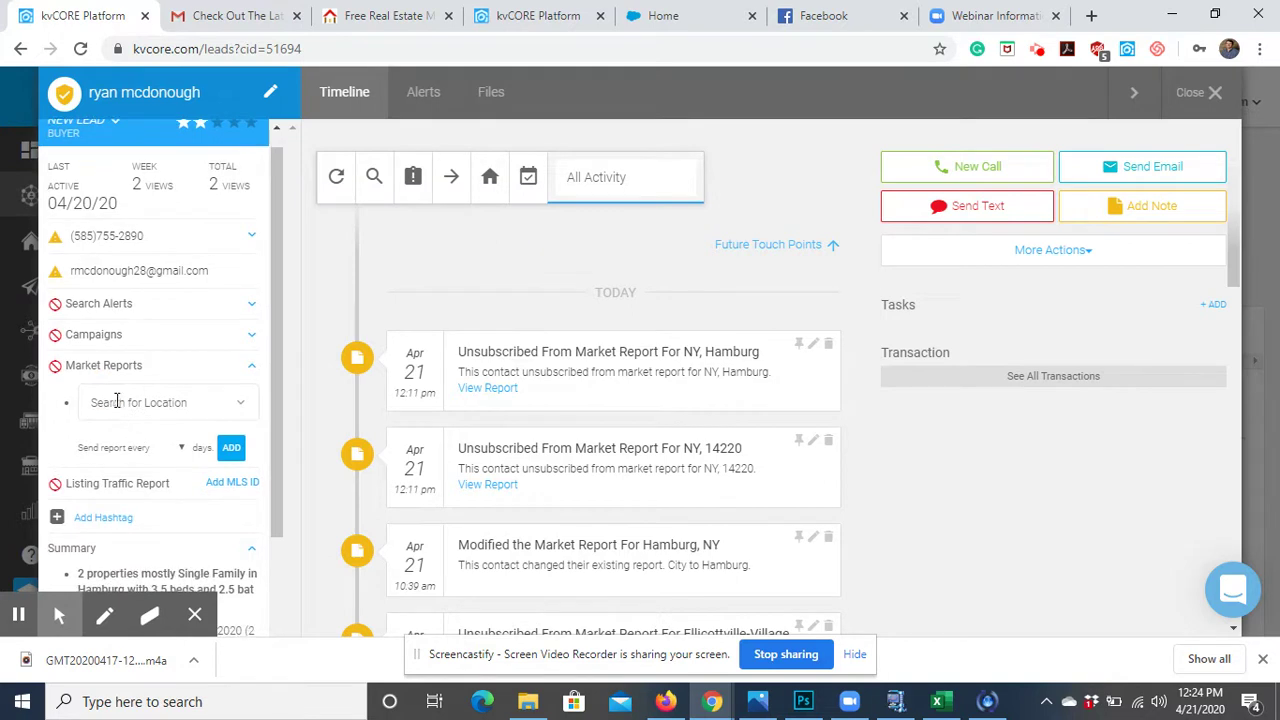
{"action": "left_click", "coordinate": [116, 401]}
{"action": "type", "text": "Hamburg"}
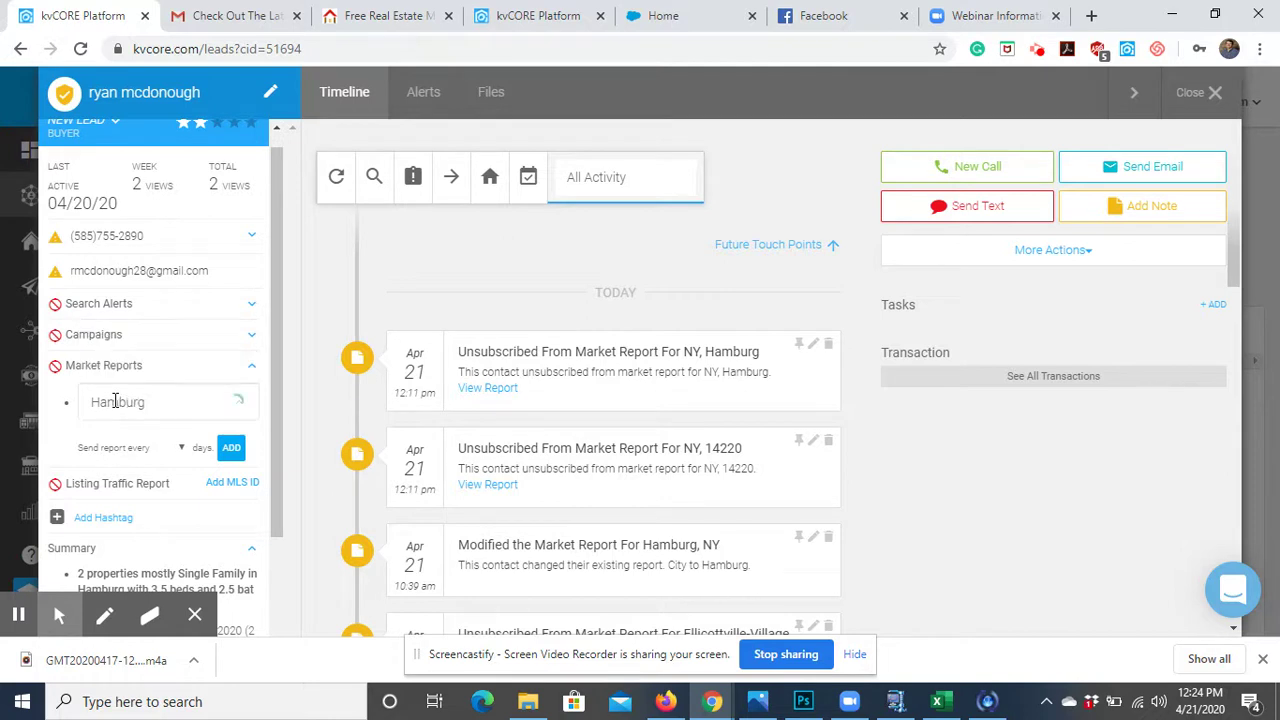
{"action": "scroll", "coordinate": [175, 190], "scroll_direction": "up", "scroll_amount": 1}
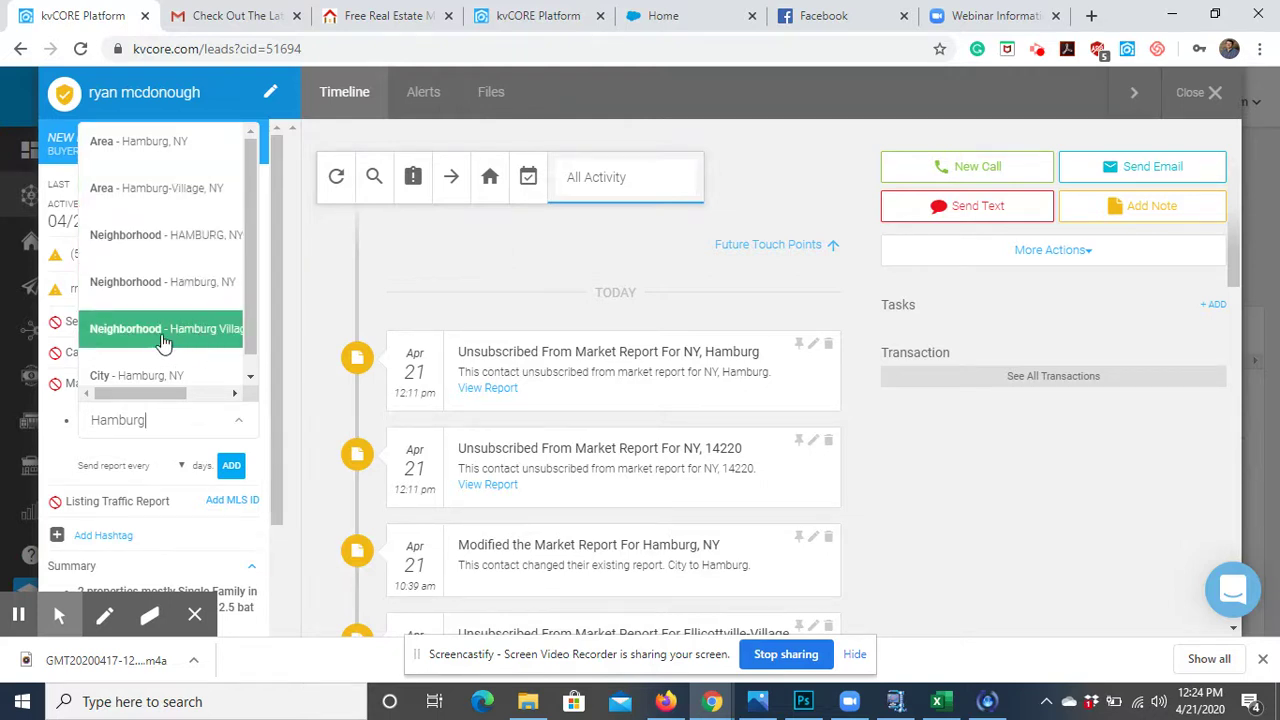
{"action": "scroll", "coordinate": [190, 343], "scroll_direction": "down", "scroll_amount": 1}
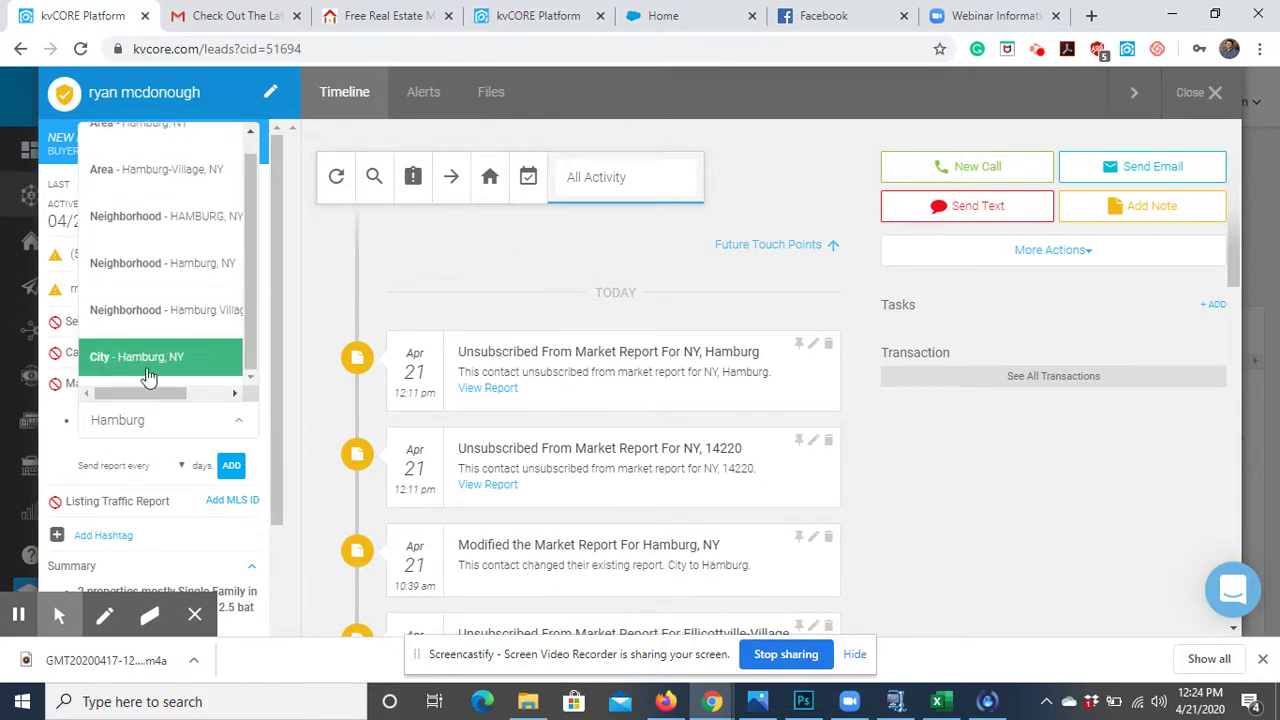
{"action": "scroll", "coordinate": [191, 333], "scroll_direction": "up", "scroll_amount": 1}
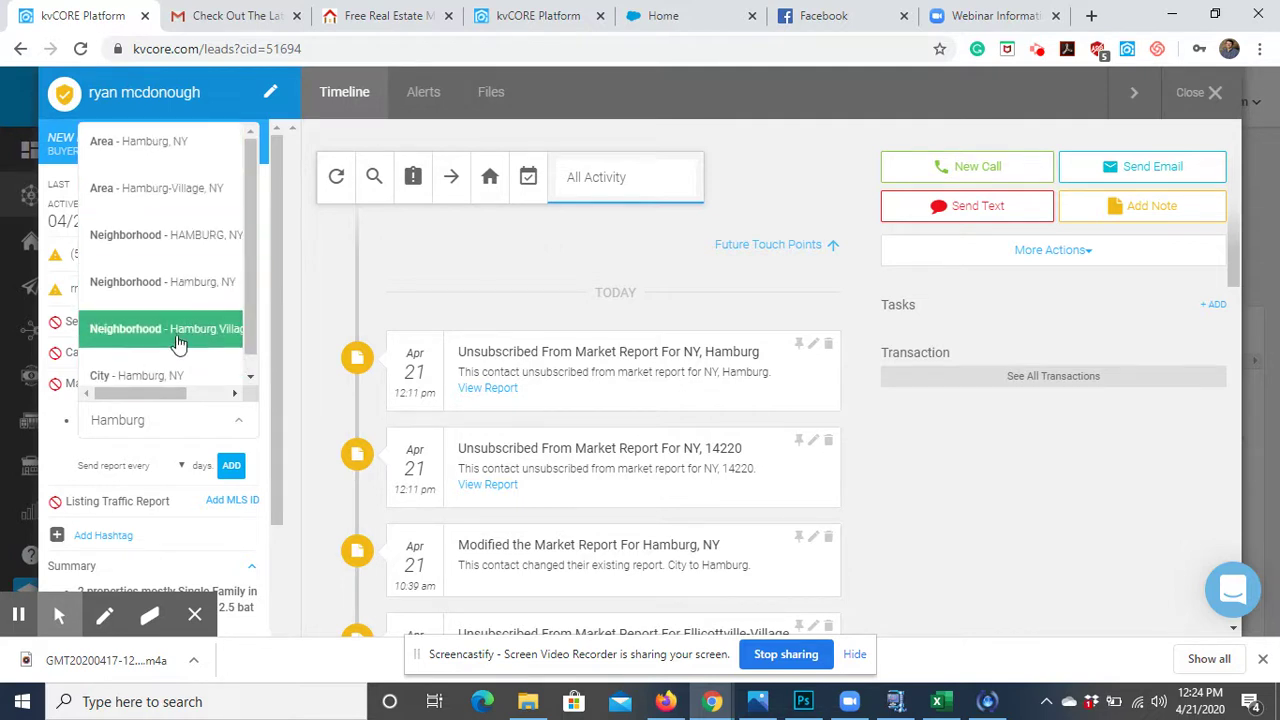
{"action": "left_click", "coordinate": [167, 144]}
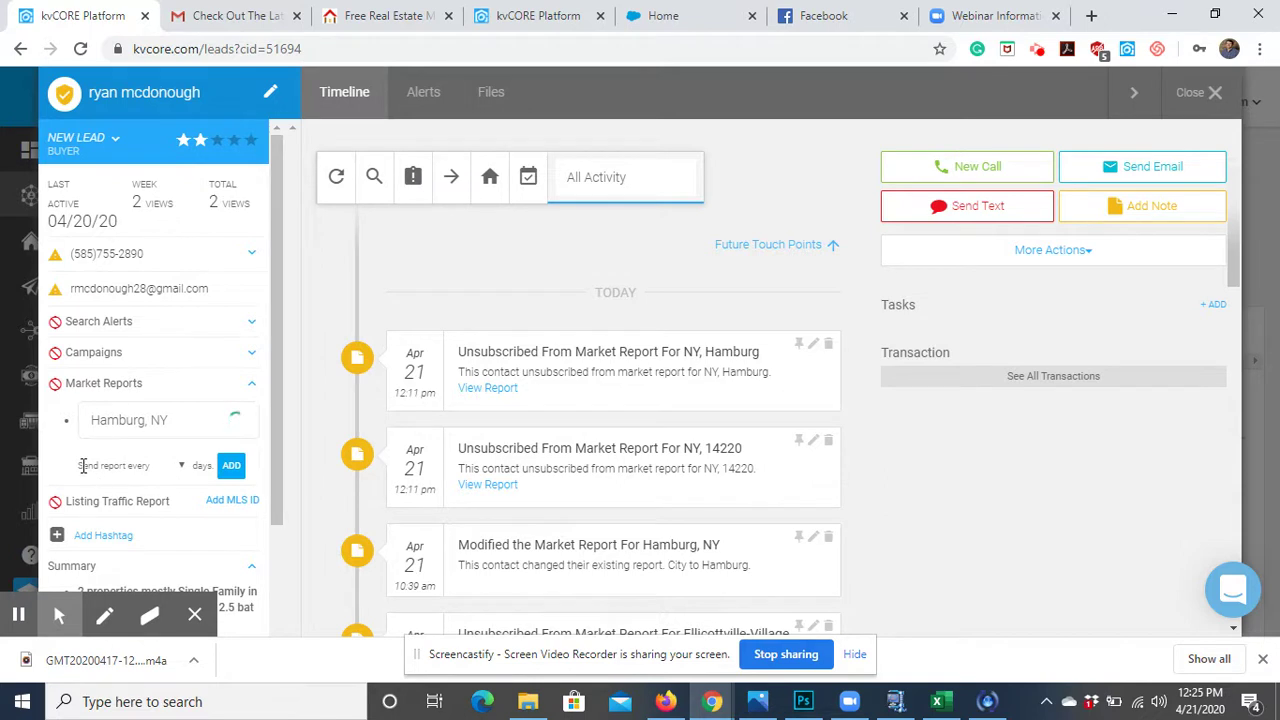
{"action": "left_click", "coordinate": [188, 465]}
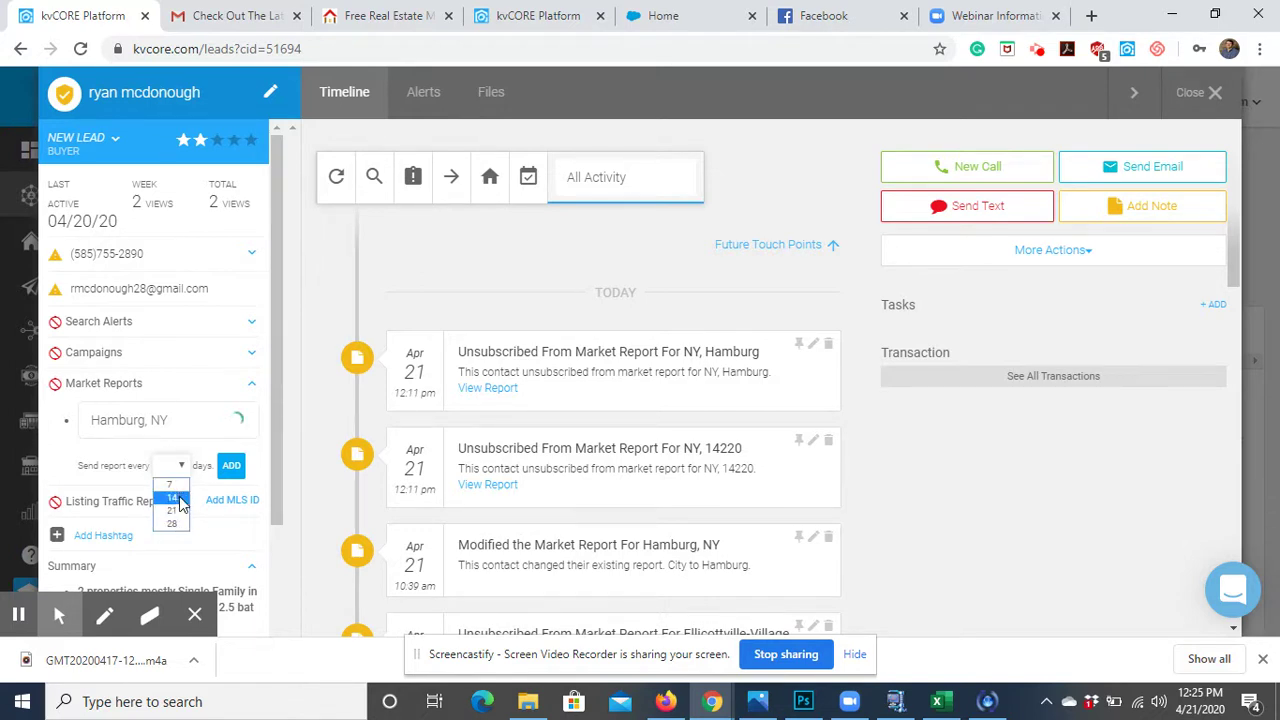
{"action": "left_click", "coordinate": [180, 497]}
{"action": "left_click", "coordinate": [231, 468]}
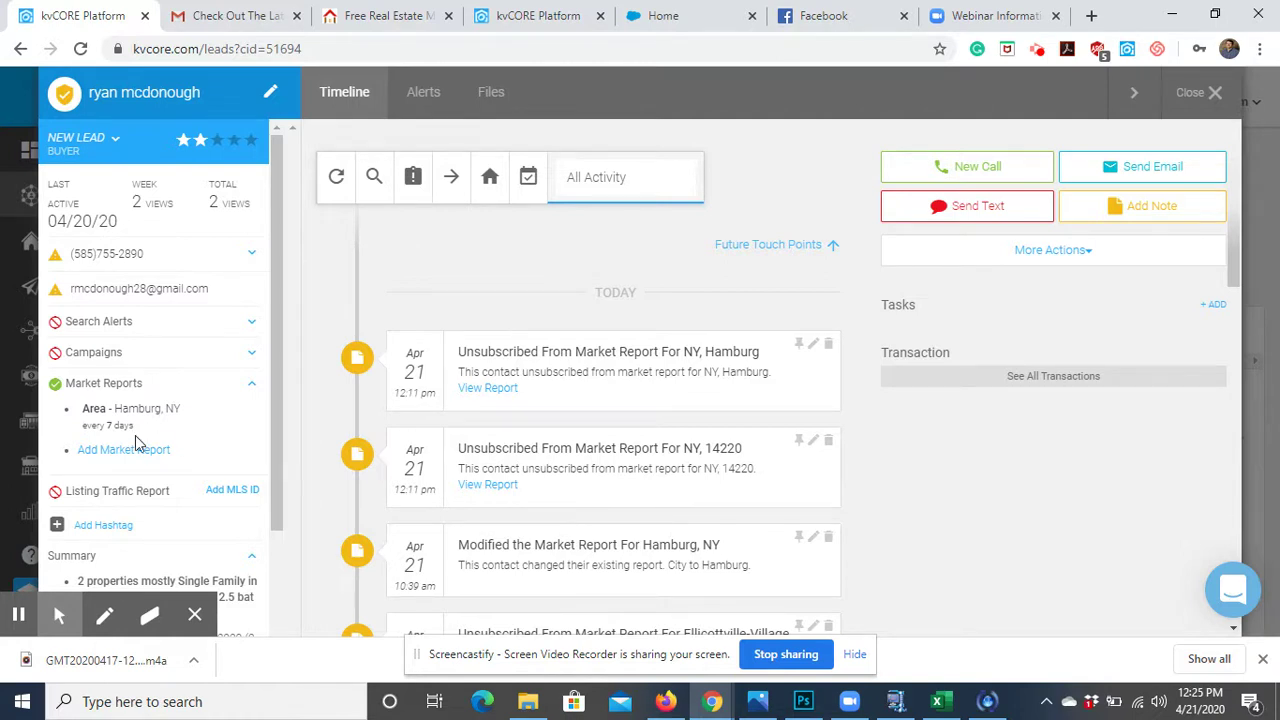
Add a second market report for the zip 14220, NY, sent every 7 days.
{"action": "left_click", "coordinate": [88, 450]}
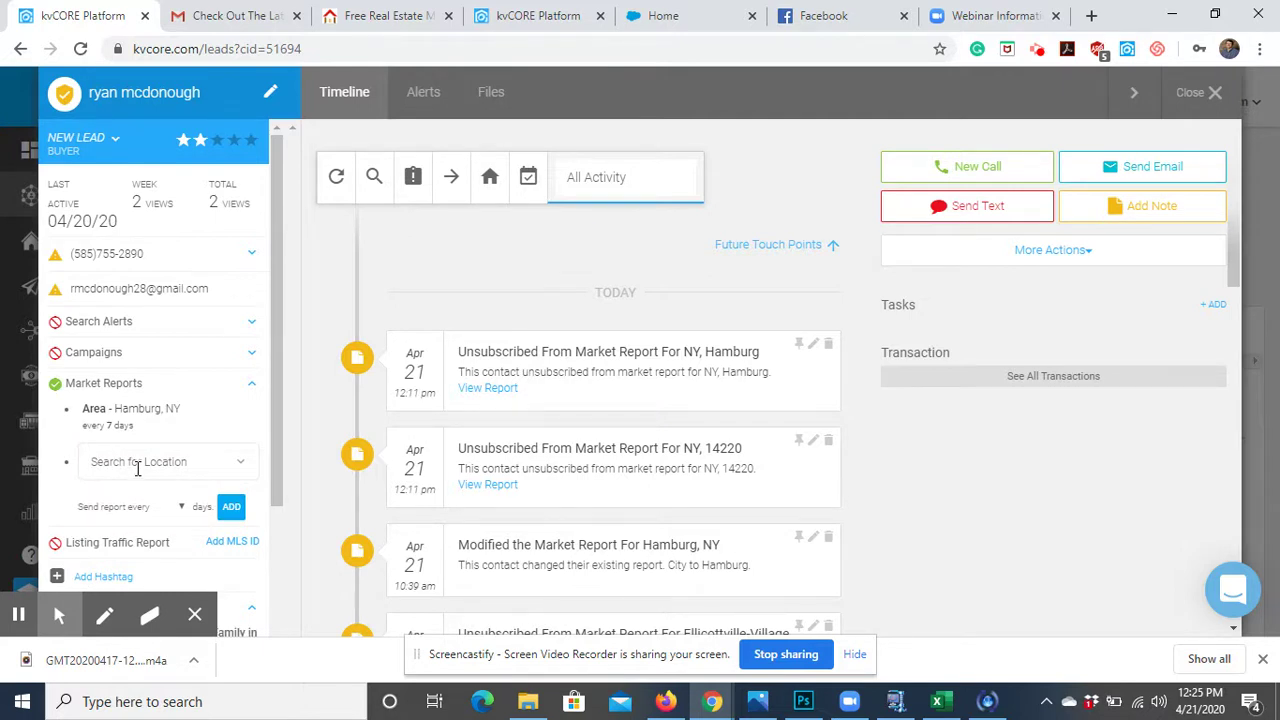
{"action": "left_click", "coordinate": [139, 467]}
{"action": "type", "text": "14"}
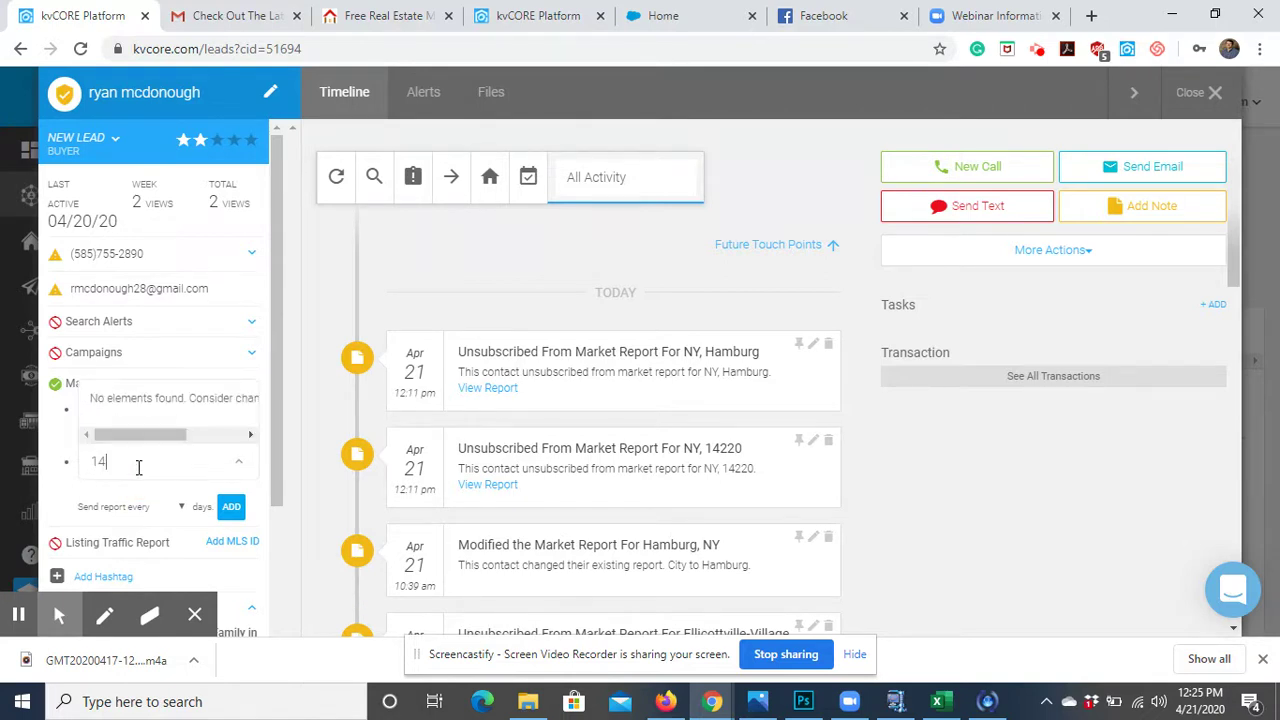
{"action": "type", "text": "220"}
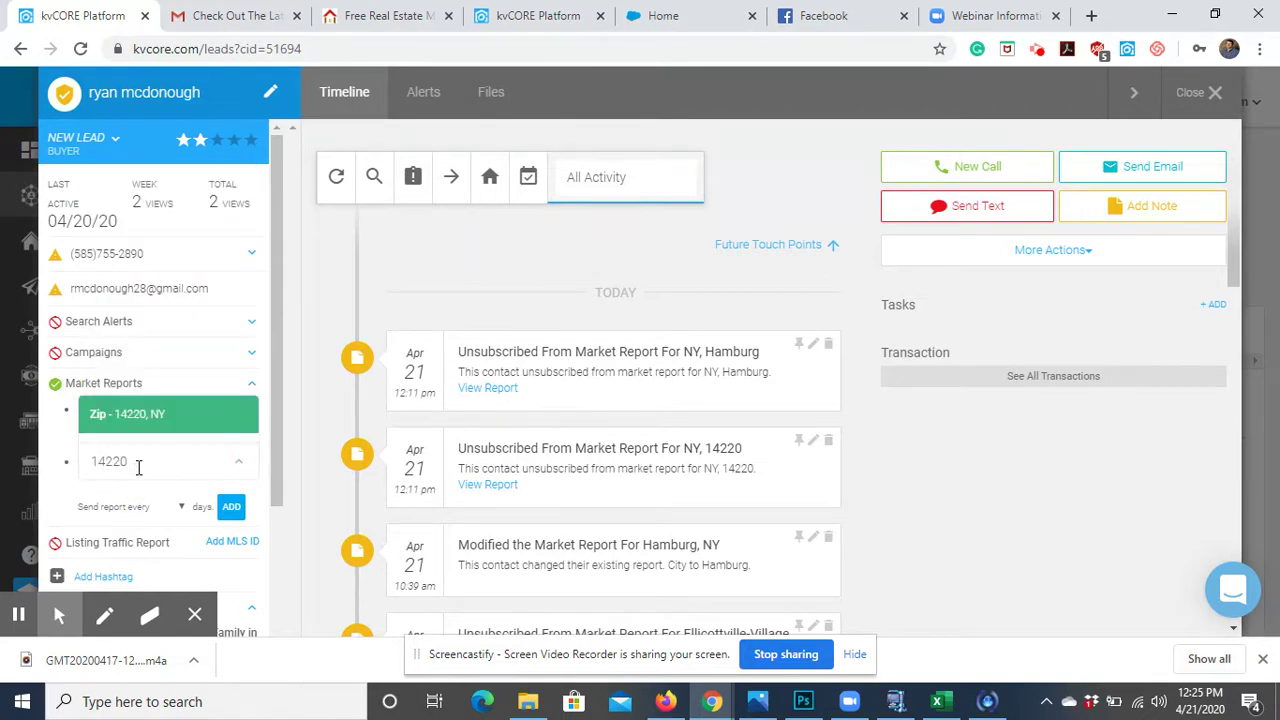
{"action": "left_click", "coordinate": [130, 417]}
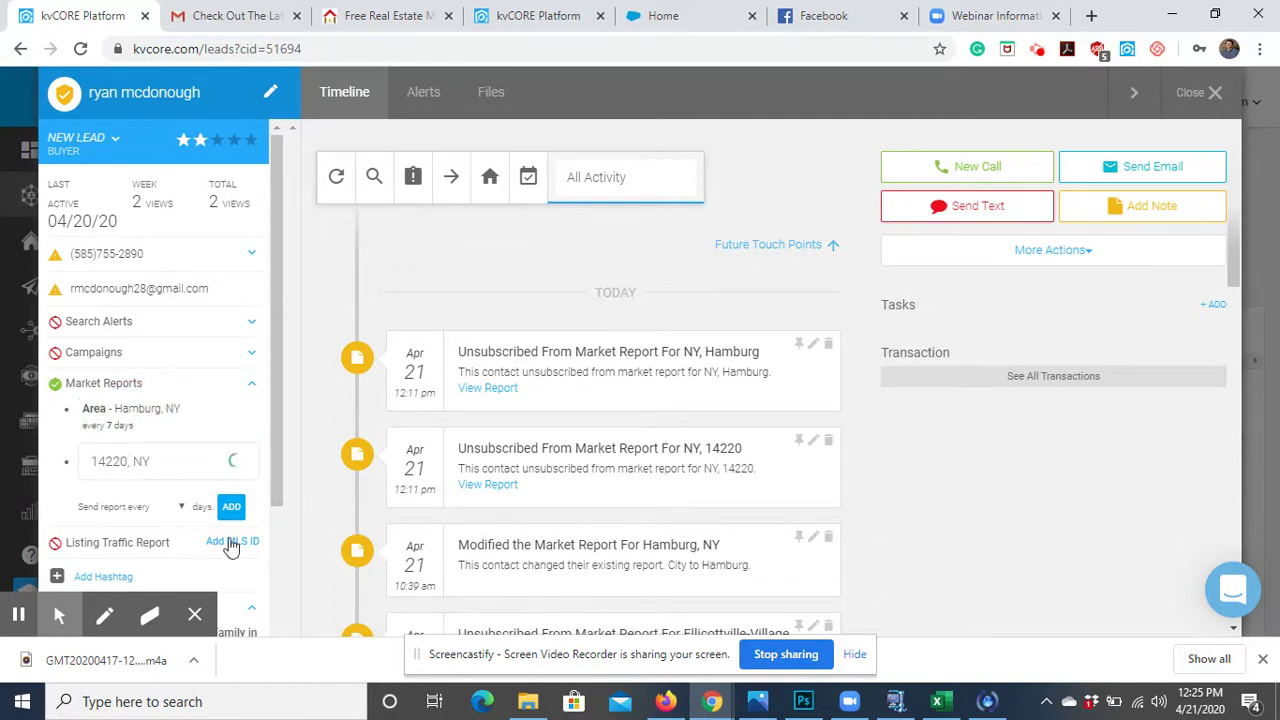
{"action": "left_click", "coordinate": [182, 510]}
{"action": "left_click", "coordinate": [183, 526]}
{"action": "left_click", "coordinate": [231, 508]}
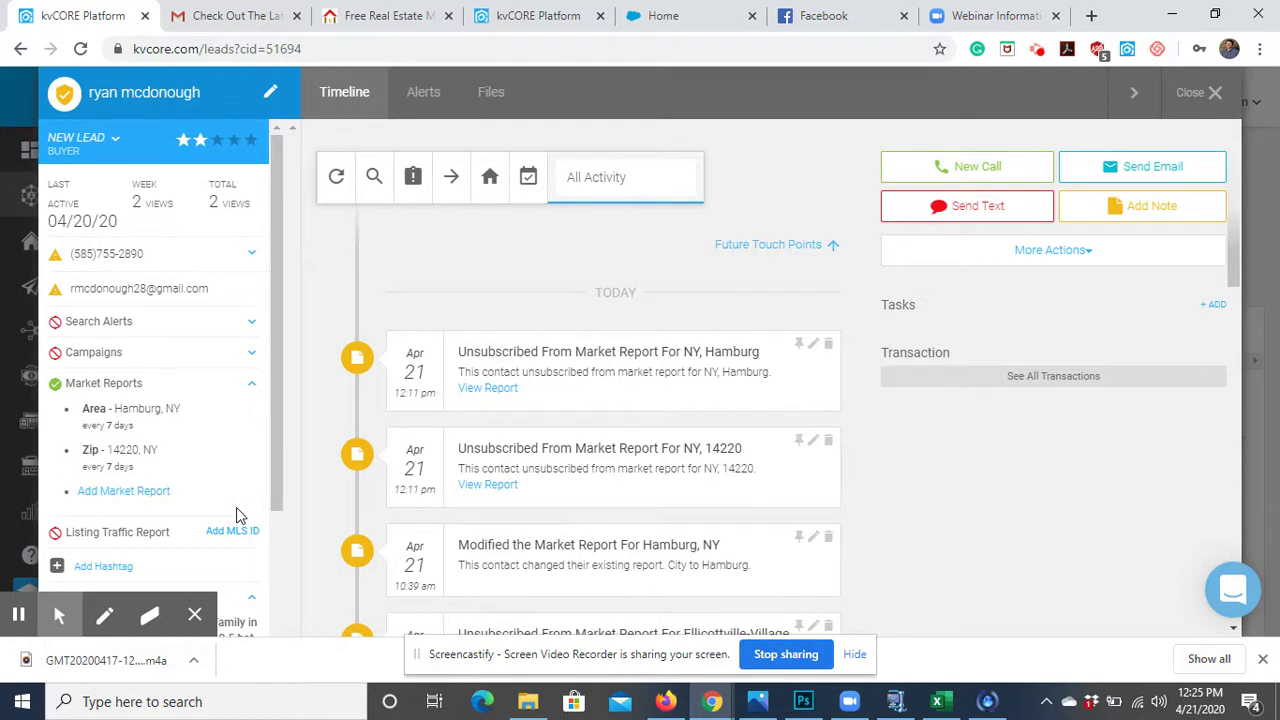
Add a third market report for the area Ellicottville, NY, sent every 28 days.
{"action": "left_click", "coordinate": [122, 494]}
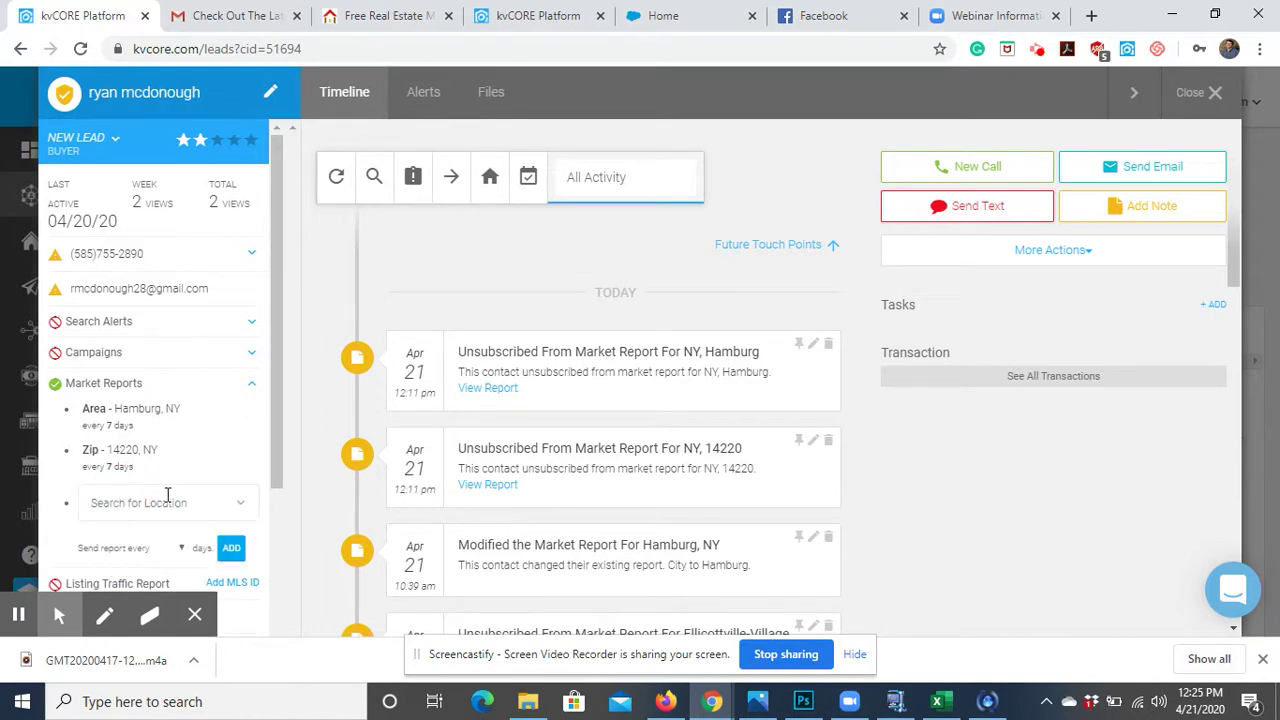
{"action": "scroll", "coordinate": [186, 497], "scroll_direction": "down", "scroll_amount": 1}
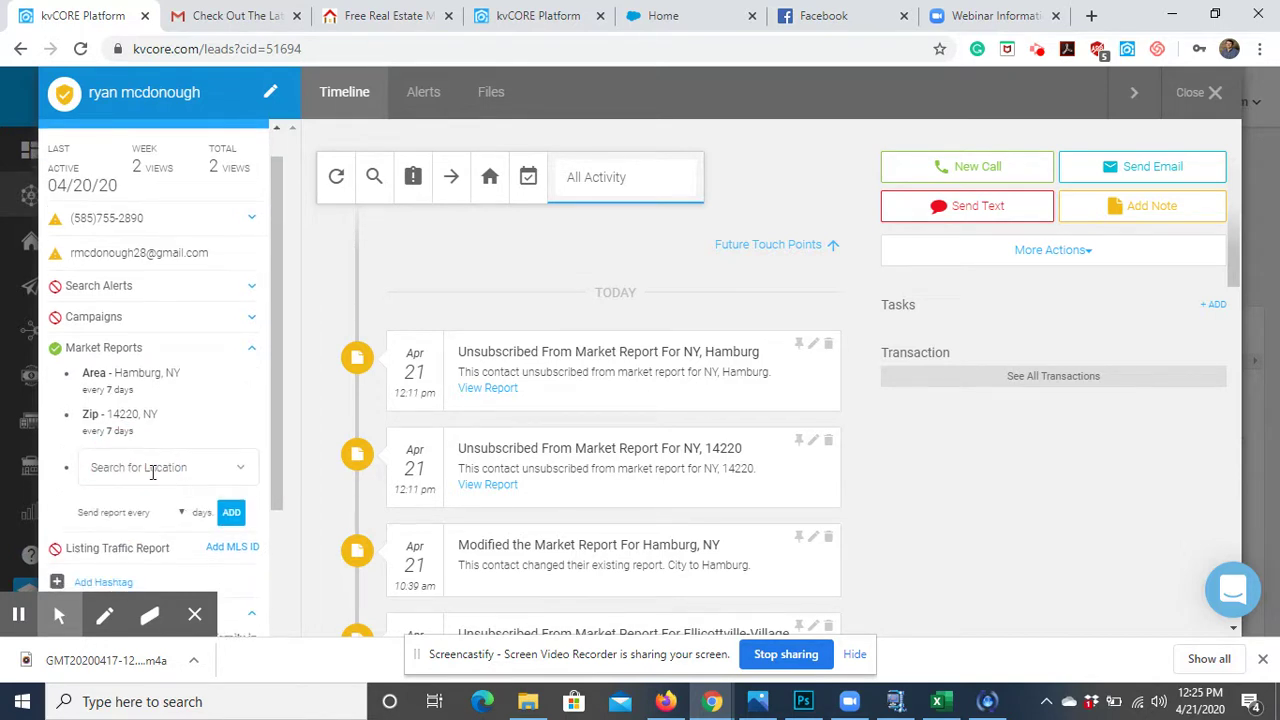
{"action": "left_click", "coordinate": [153, 472]}
{"action": "type", "text": "Ellicottville"}
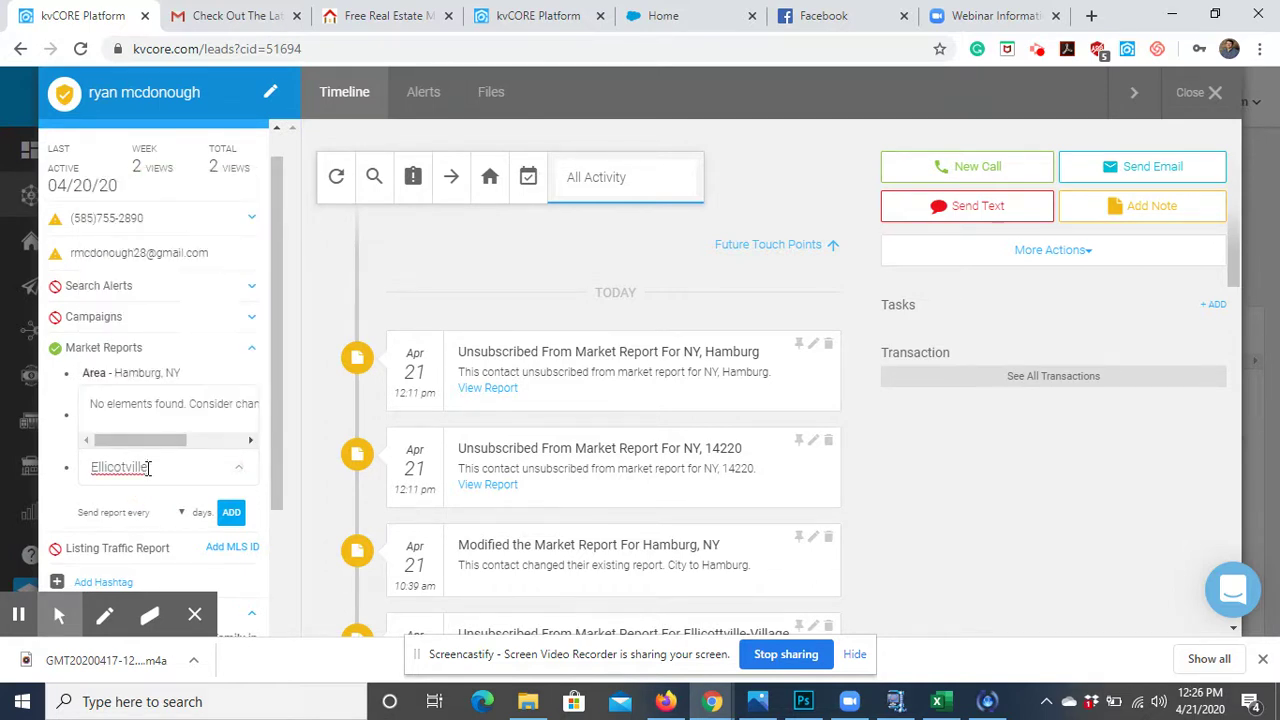
{"action": "key", "text": "BackSpace"}
{"action": "key", "text": "BackSpace"}
{"action": "key", "text": "BackSpace"}
{"action": "key", "text": "BackSpace"}
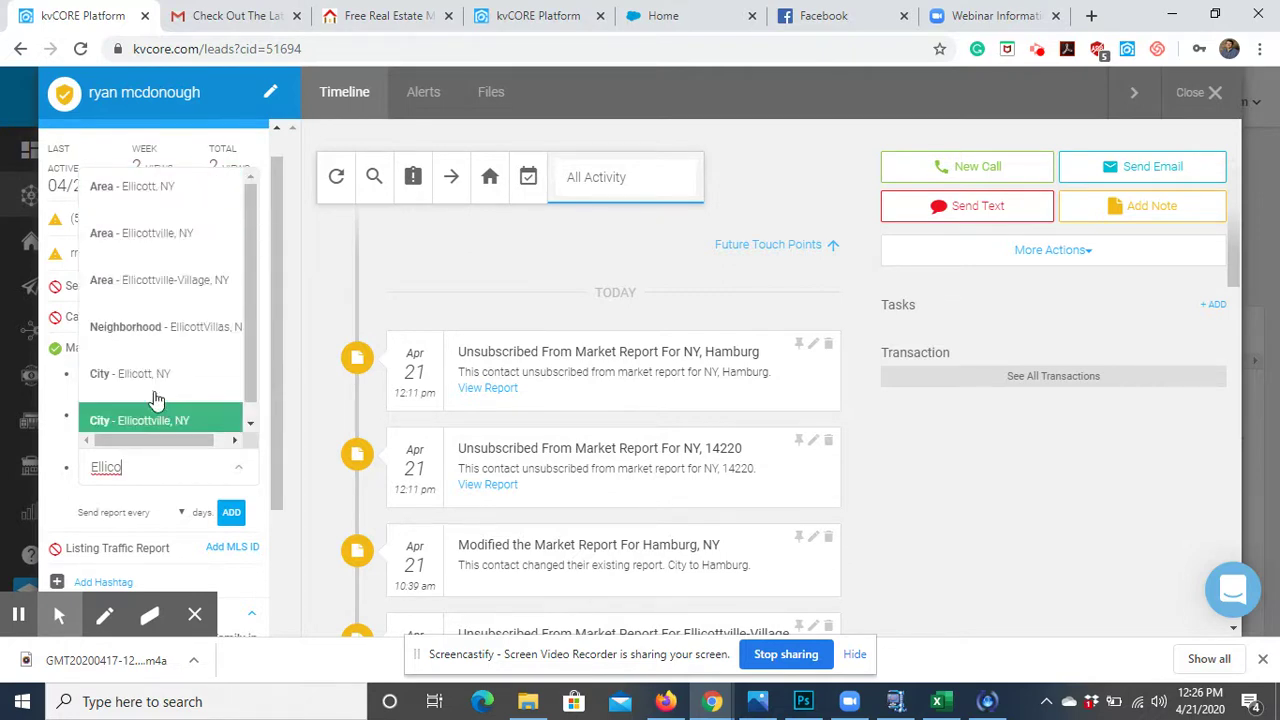
{"action": "left_click", "coordinate": [192, 240]}
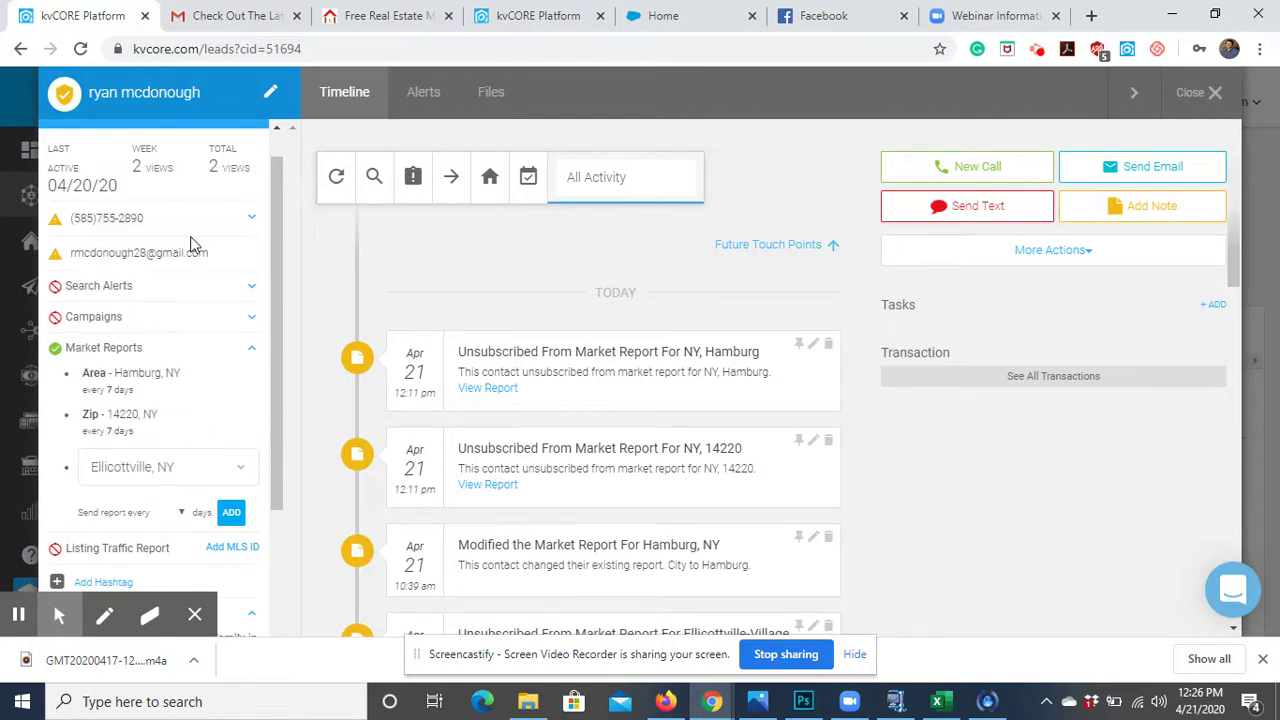
{"action": "left_click", "coordinate": [183, 514]}
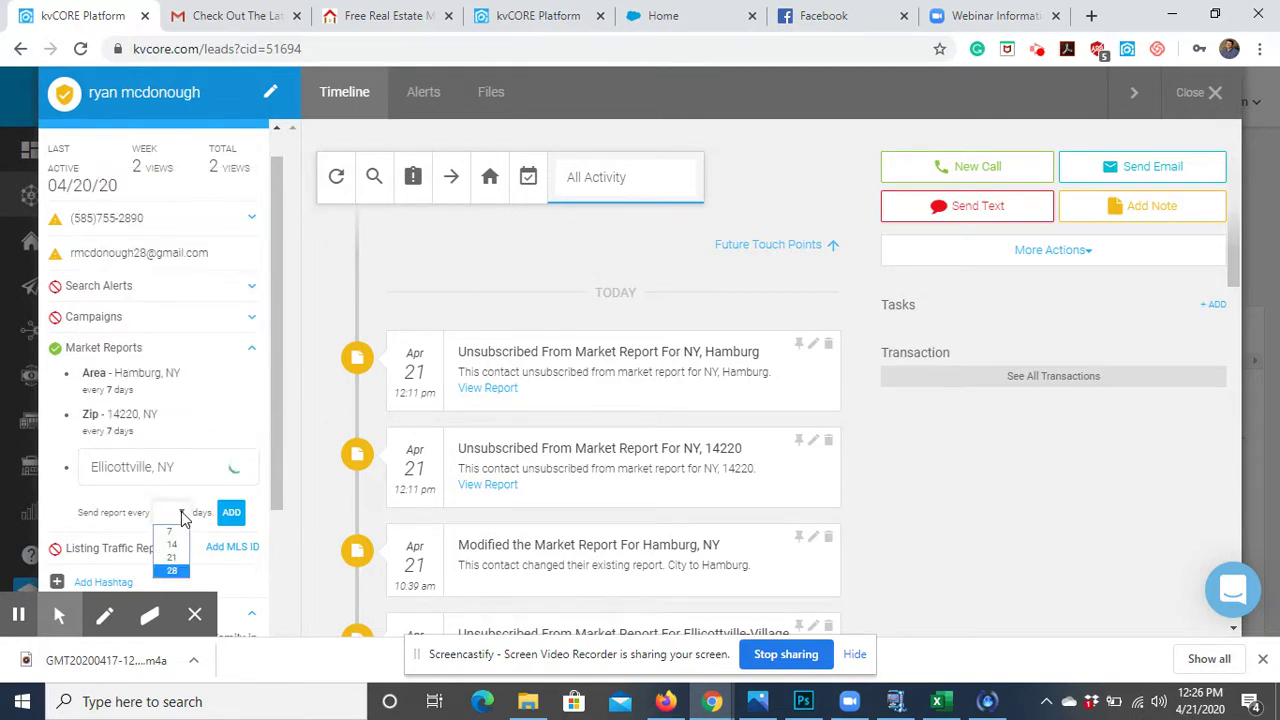
{"action": "left_click", "coordinate": [174, 571]}
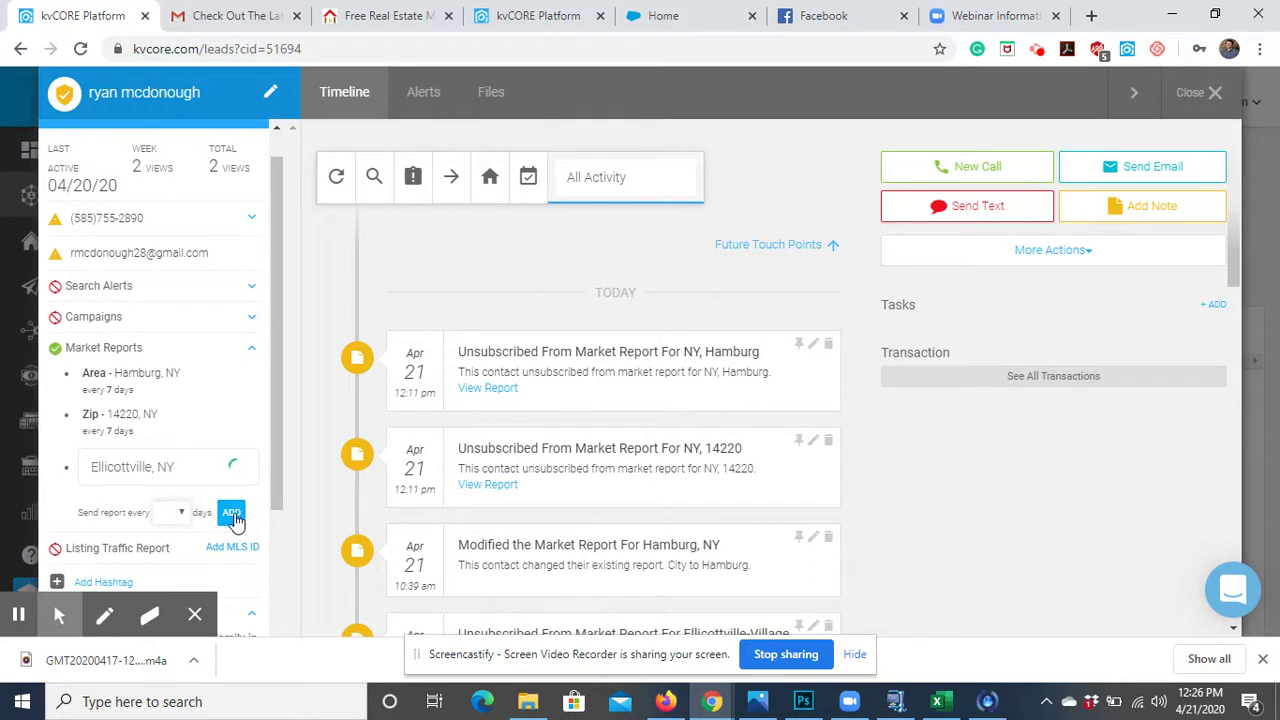
{"action": "left_click", "coordinate": [232, 513]}
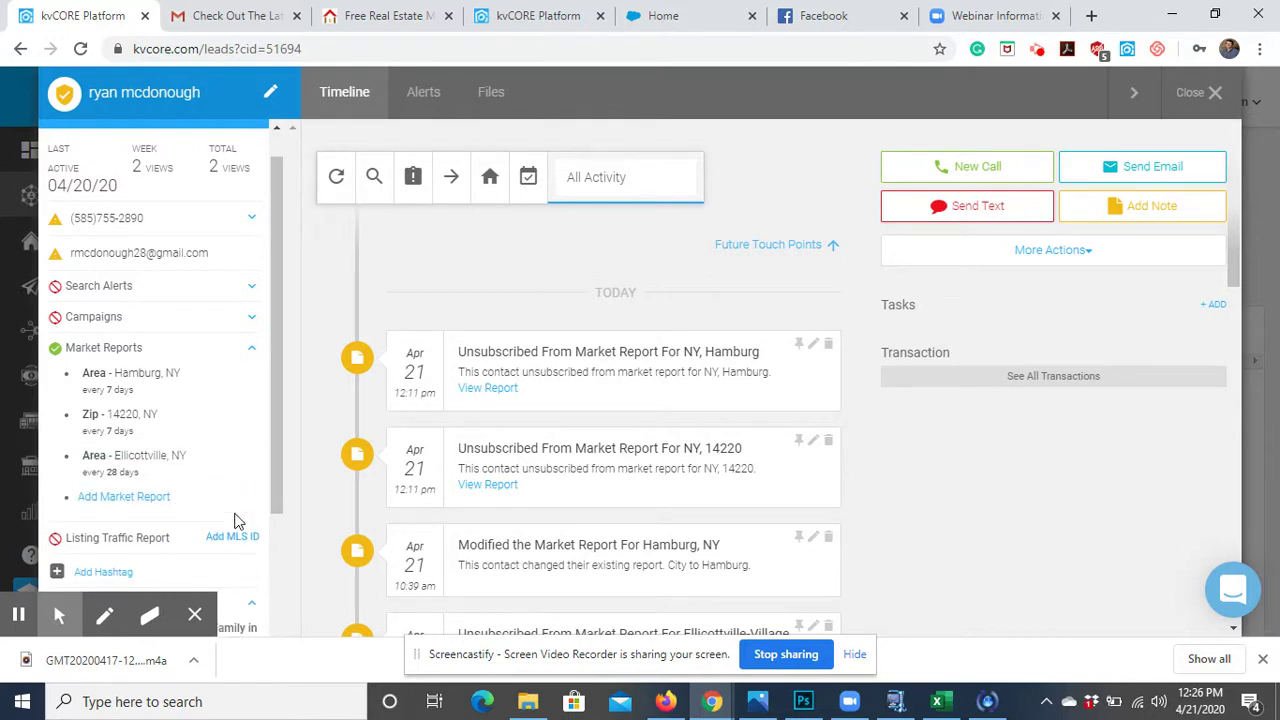
Remove the Ellicottville, NY market report from the contact and collapse the market reports list.
{"action": "left_click", "coordinate": [252, 350]}
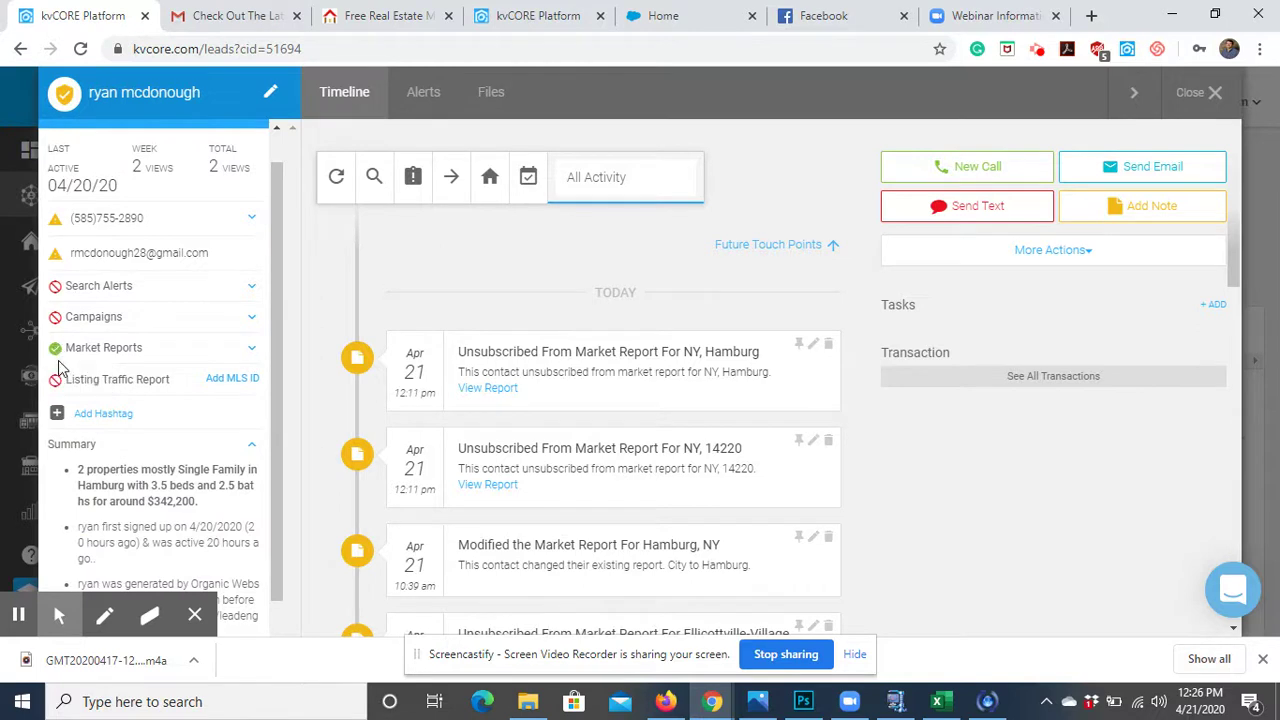
{"action": "mouse_move", "coordinate": [68, 355]}
{"action": "left_click", "coordinate": [251, 350]}
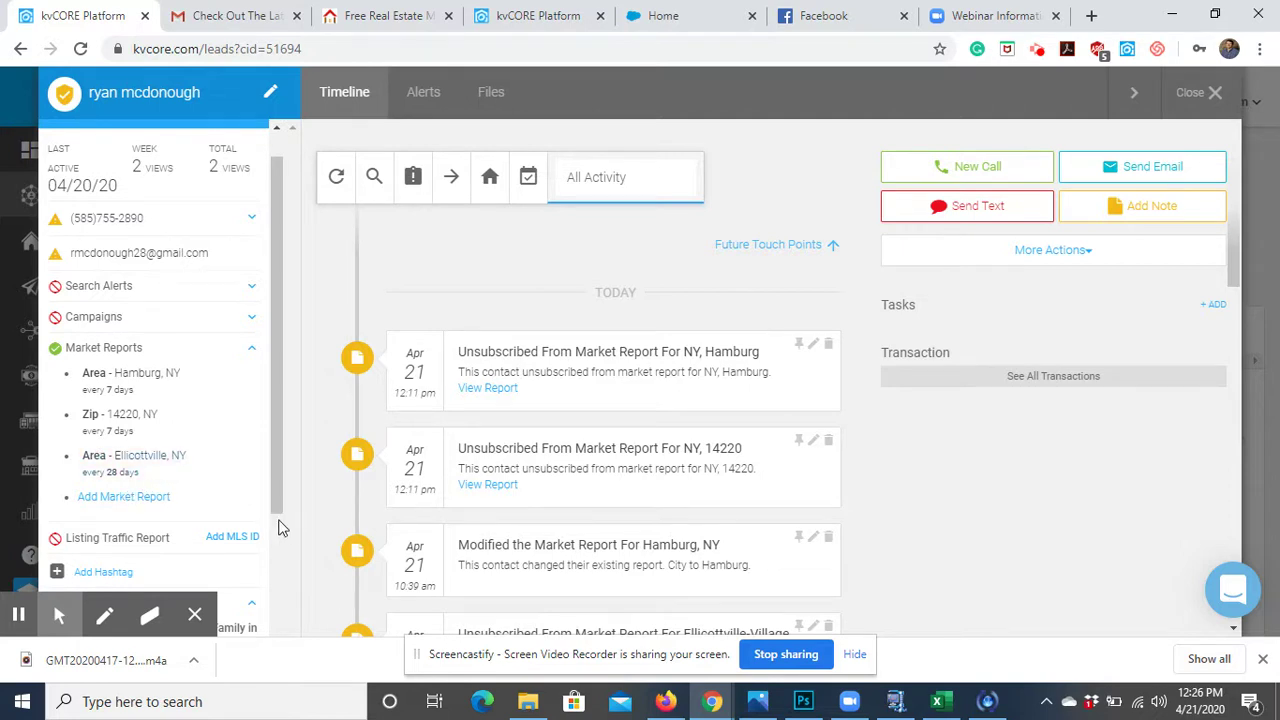
{"action": "left_click", "coordinate": [150, 458]}
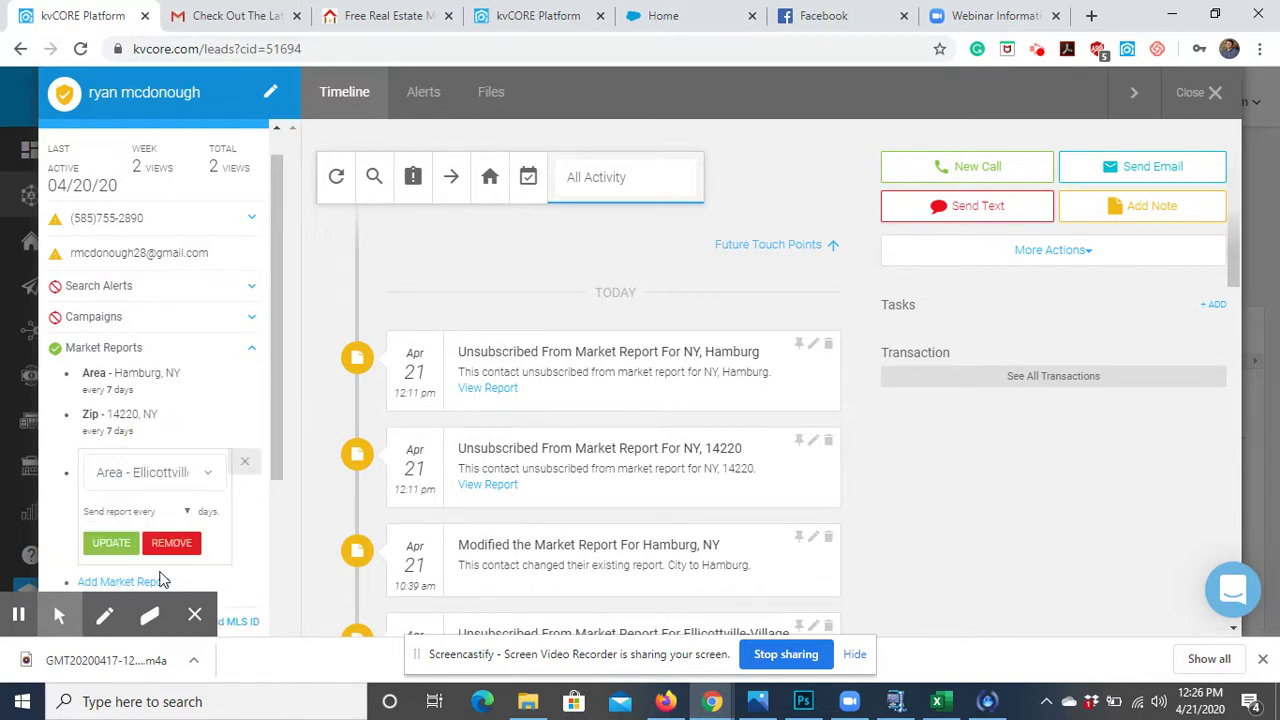
{"action": "left_click", "coordinate": [178, 543]}
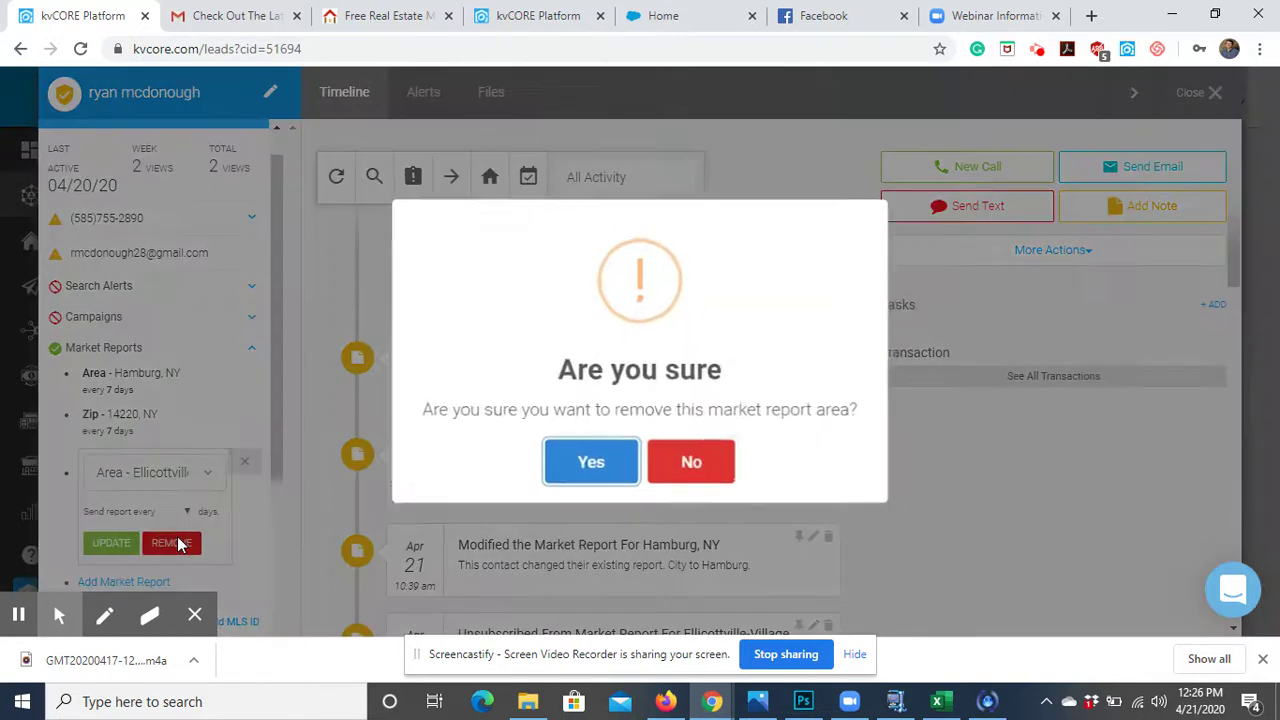
{"action": "left_click", "coordinate": [590, 461]}
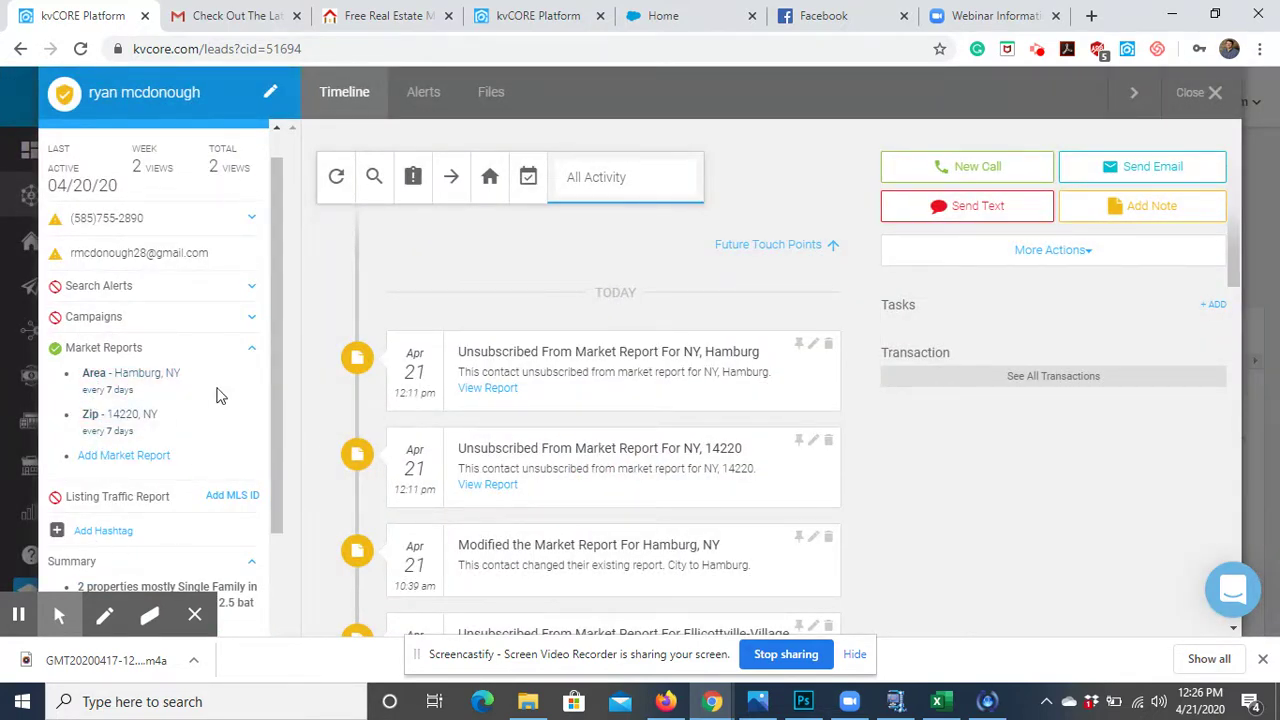
{"action": "left_click", "coordinate": [252, 348]}
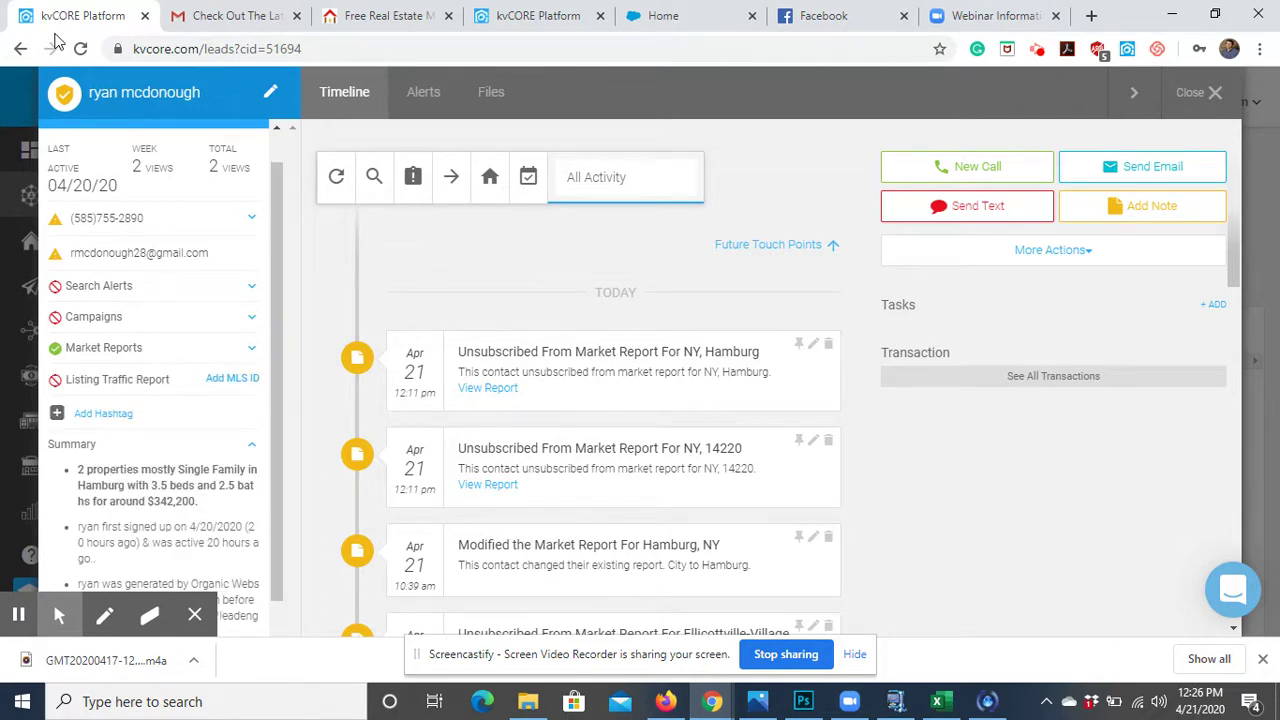
Reload the contact record and review the market report subscription entries in its timeline.
{"action": "left_click", "coordinate": [82, 49]}
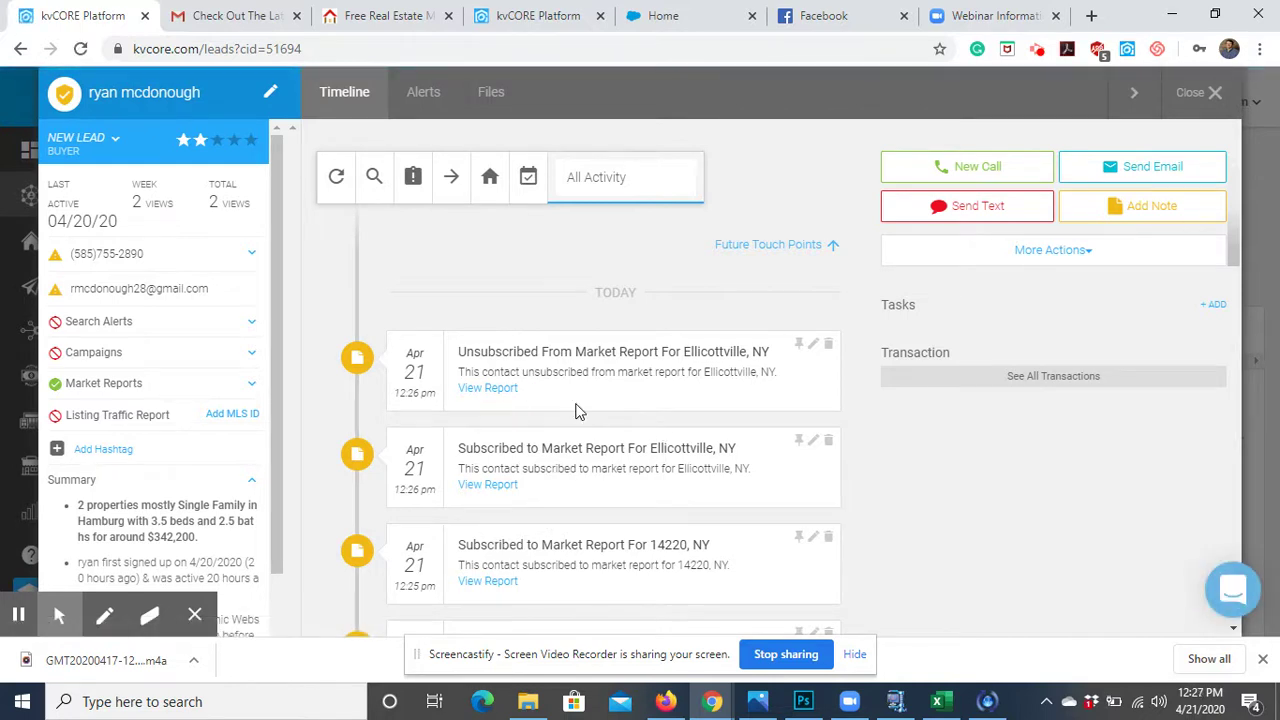
{"action": "scroll", "coordinate": [575, 408], "scroll_direction": "down", "scroll_amount": 1}
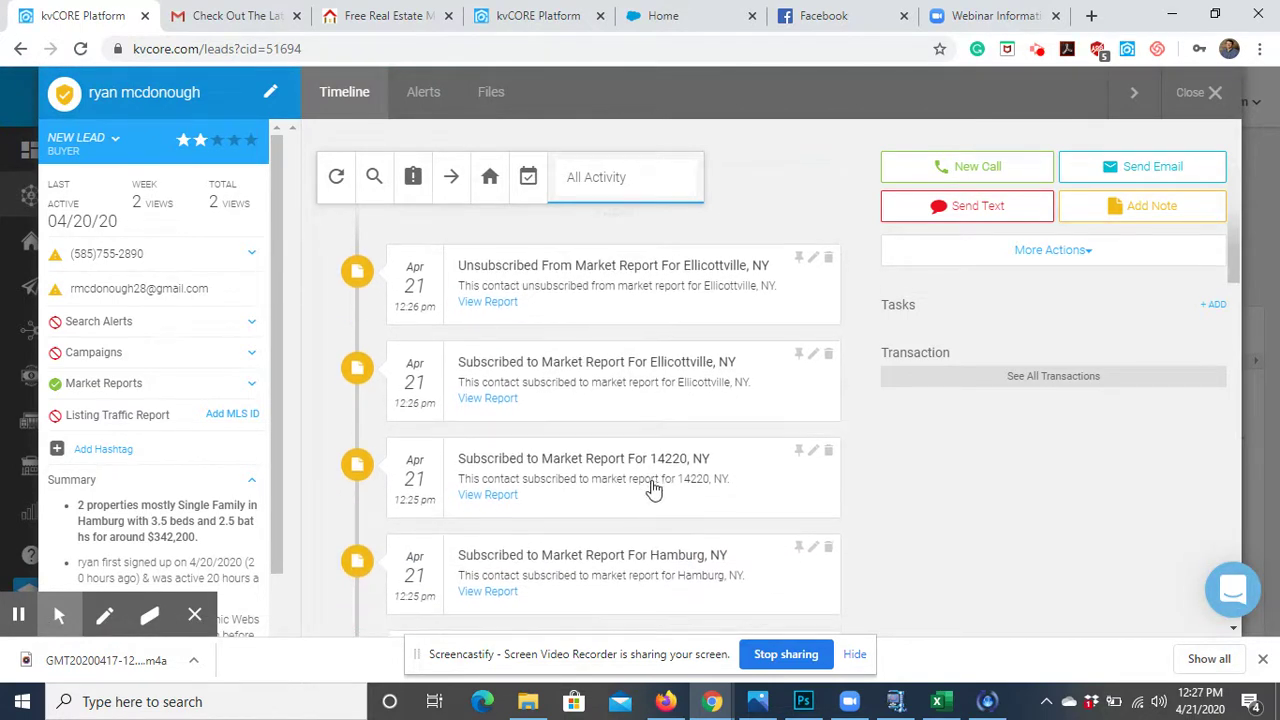
{"action": "scroll", "coordinate": [652, 486], "scroll_direction": "down", "scroll_amount": 1}
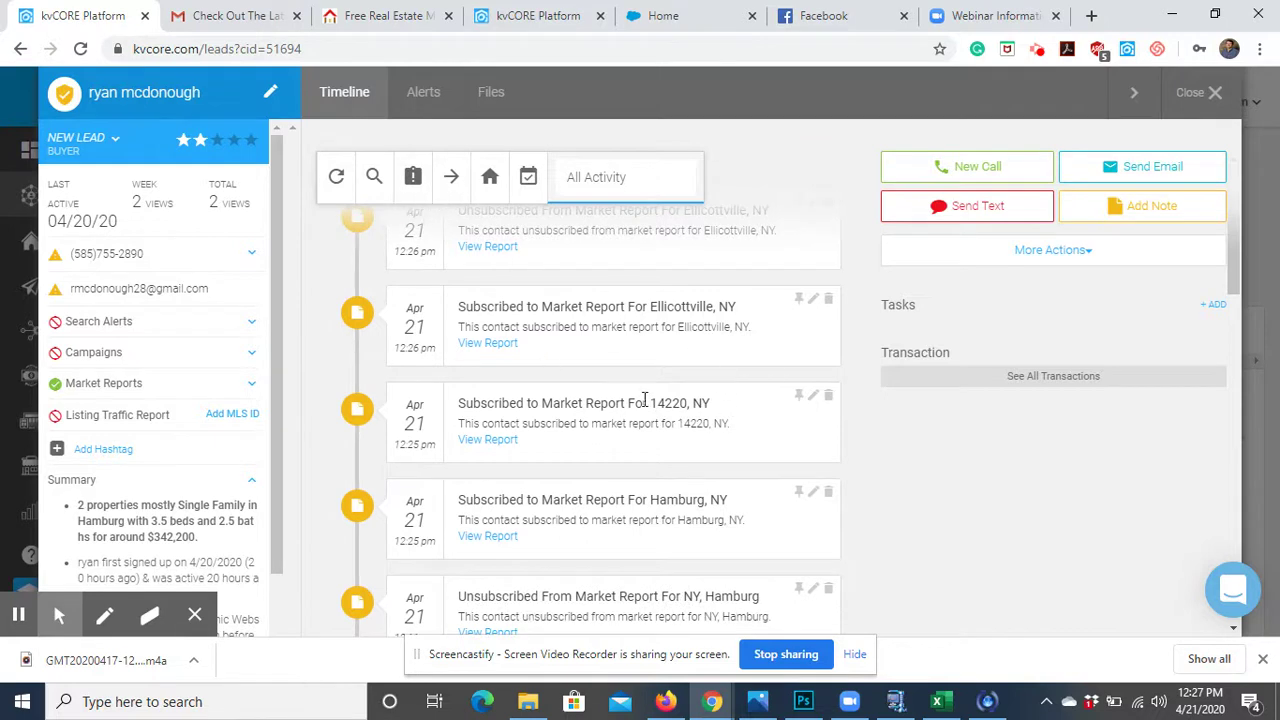
Open the subscribed Hamburg, NY market report from the contact's timeline and review its homes-for-sale and average home price statistics.
{"action": "scroll", "coordinate": [589, 375], "scroll_direction": "down", "scroll_amount": 1}
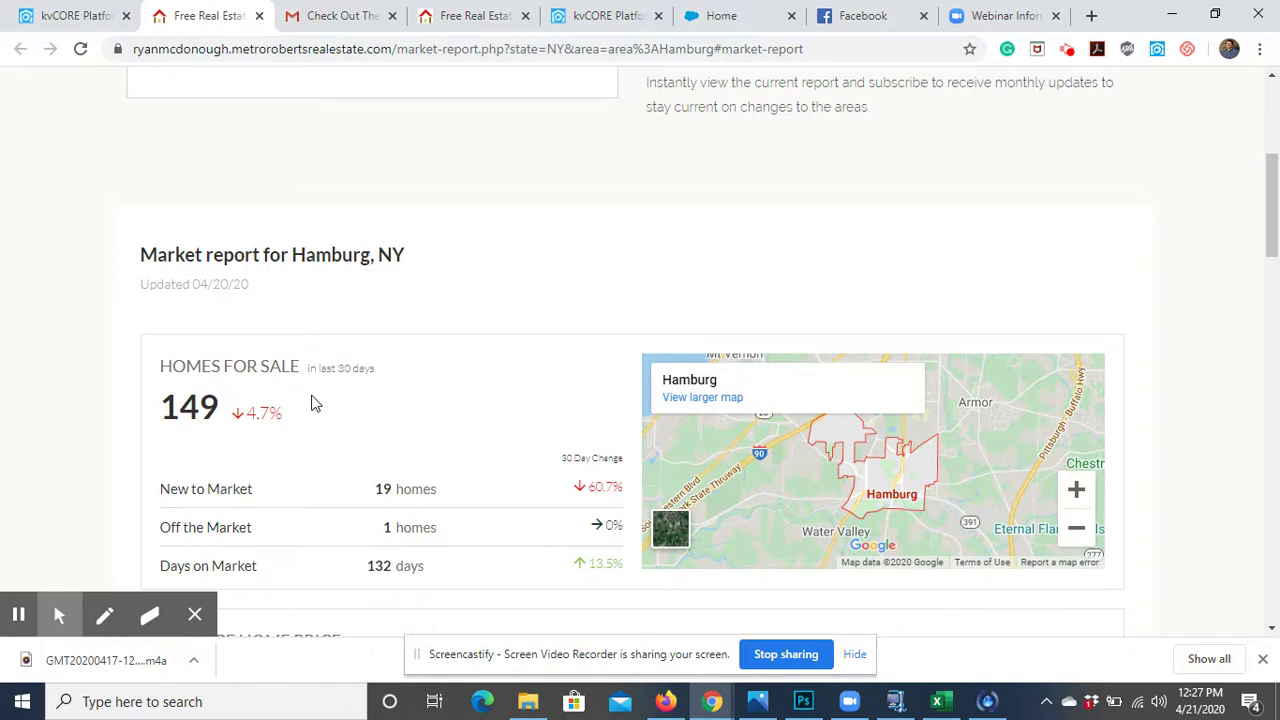
{"action": "scroll", "coordinate": [312, 403], "scroll_direction": "down", "scroll_amount": 1}
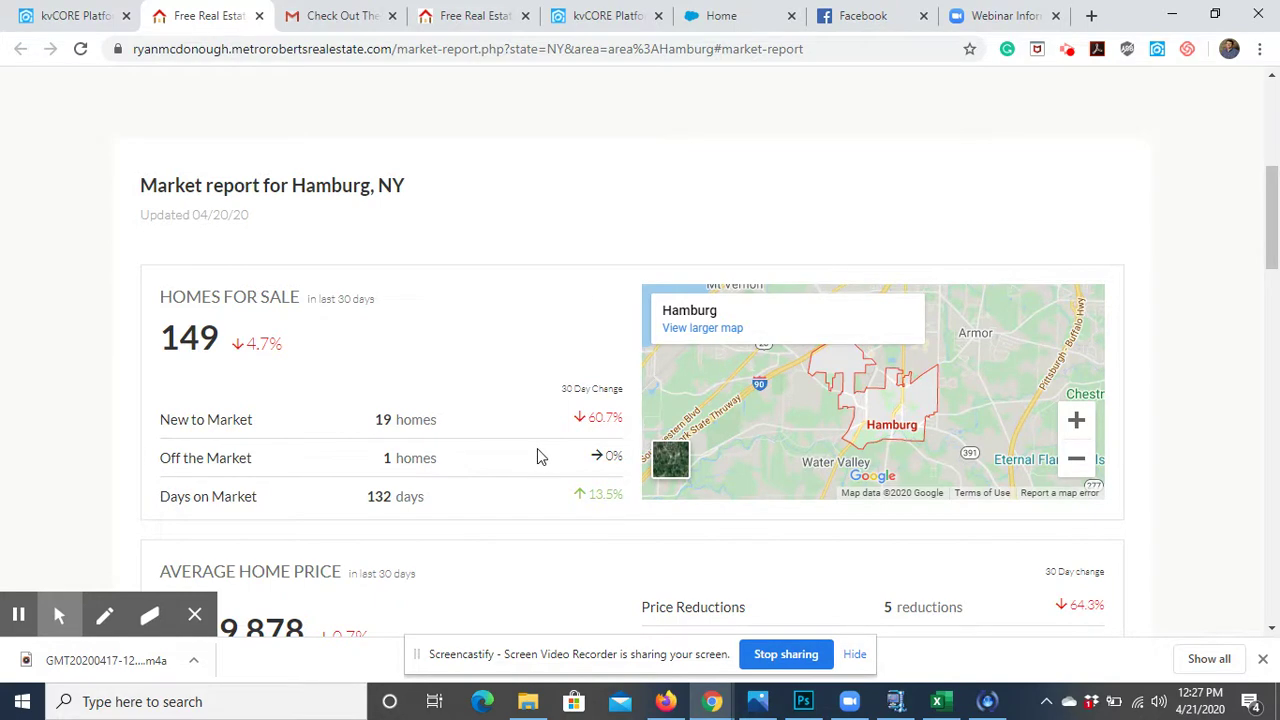
{"action": "scroll", "coordinate": [537, 455], "scroll_direction": "down", "scroll_amount": 2}
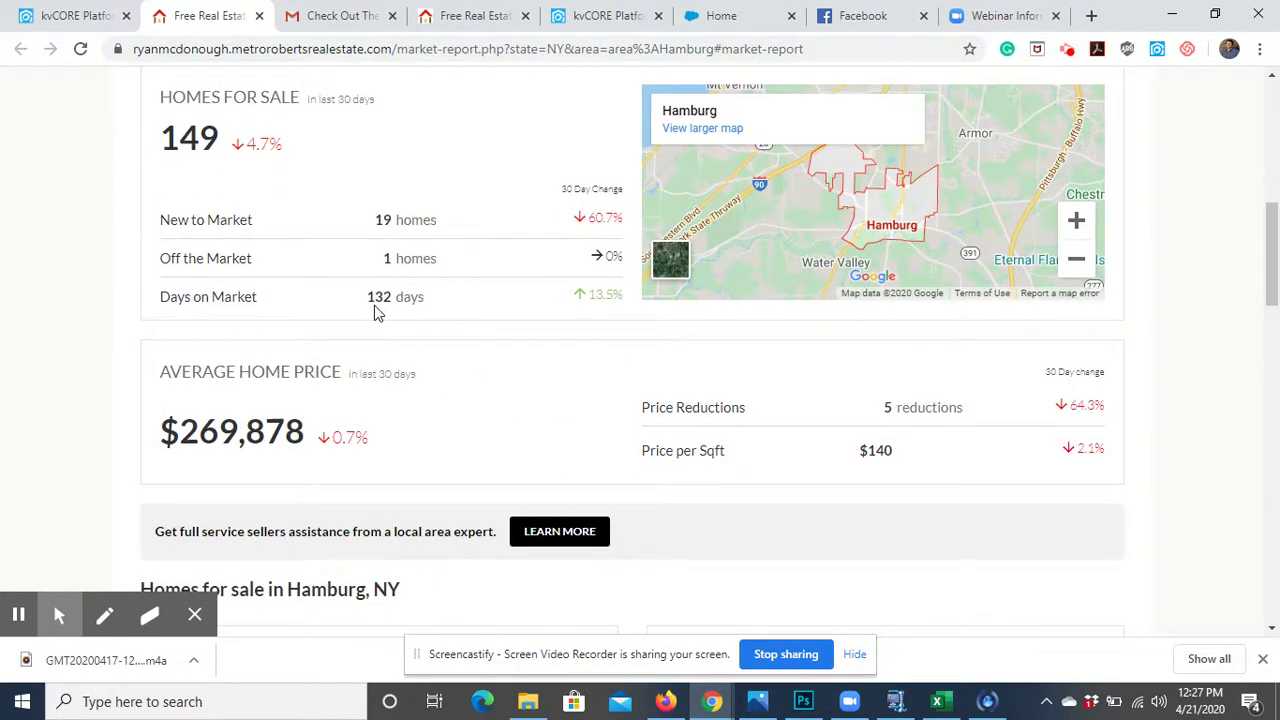
{"action": "scroll", "coordinate": [375, 313], "scroll_direction": "down", "scroll_amount": 1}
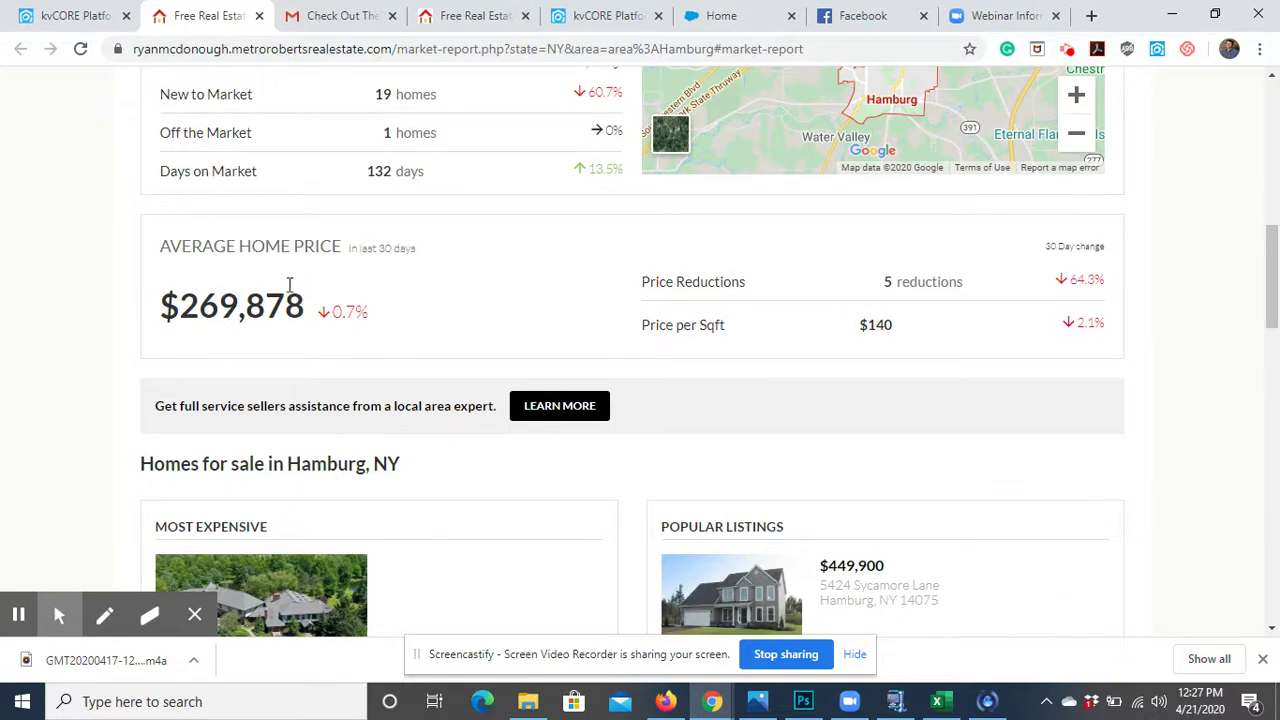
{"action": "scroll", "coordinate": [375, 345], "scroll_direction": "down", "scroll_amount": 1}
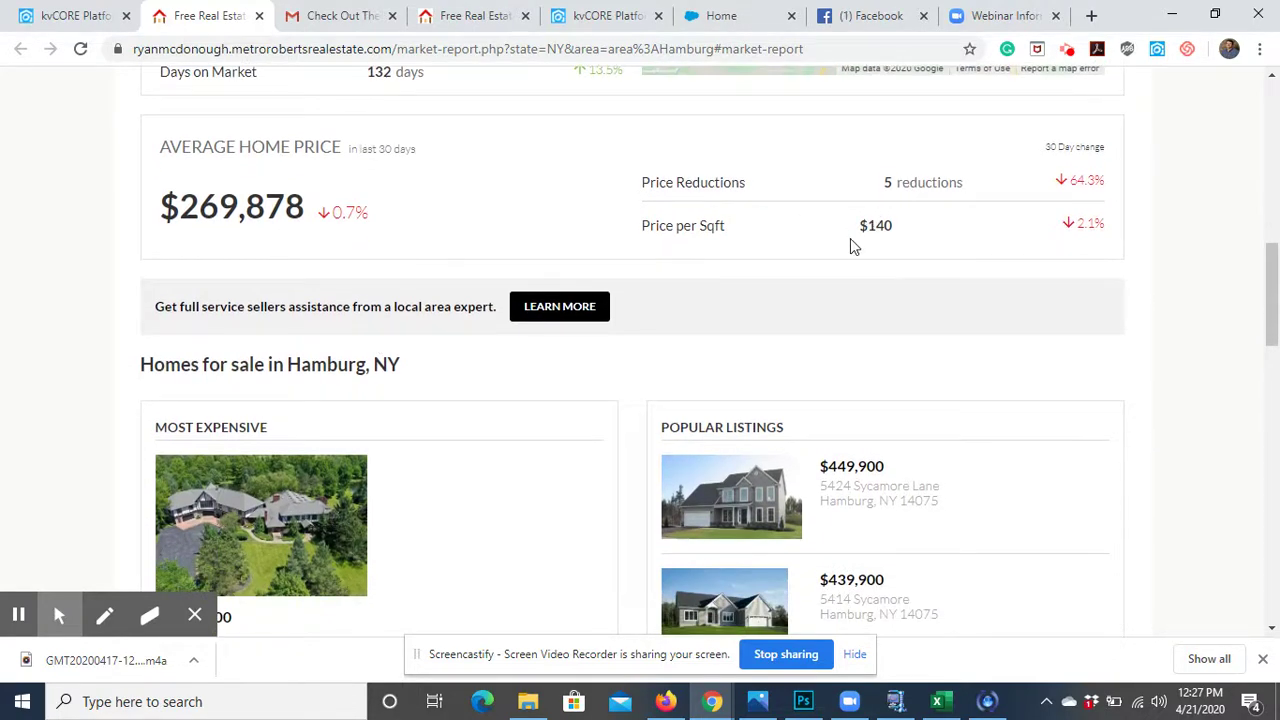
Review the Hamburg report's most expensive, popular and recent listings, and return to the contact record in kvCORE.
{"action": "scroll", "coordinate": [850, 245], "scroll_direction": "down", "scroll_amount": 2}
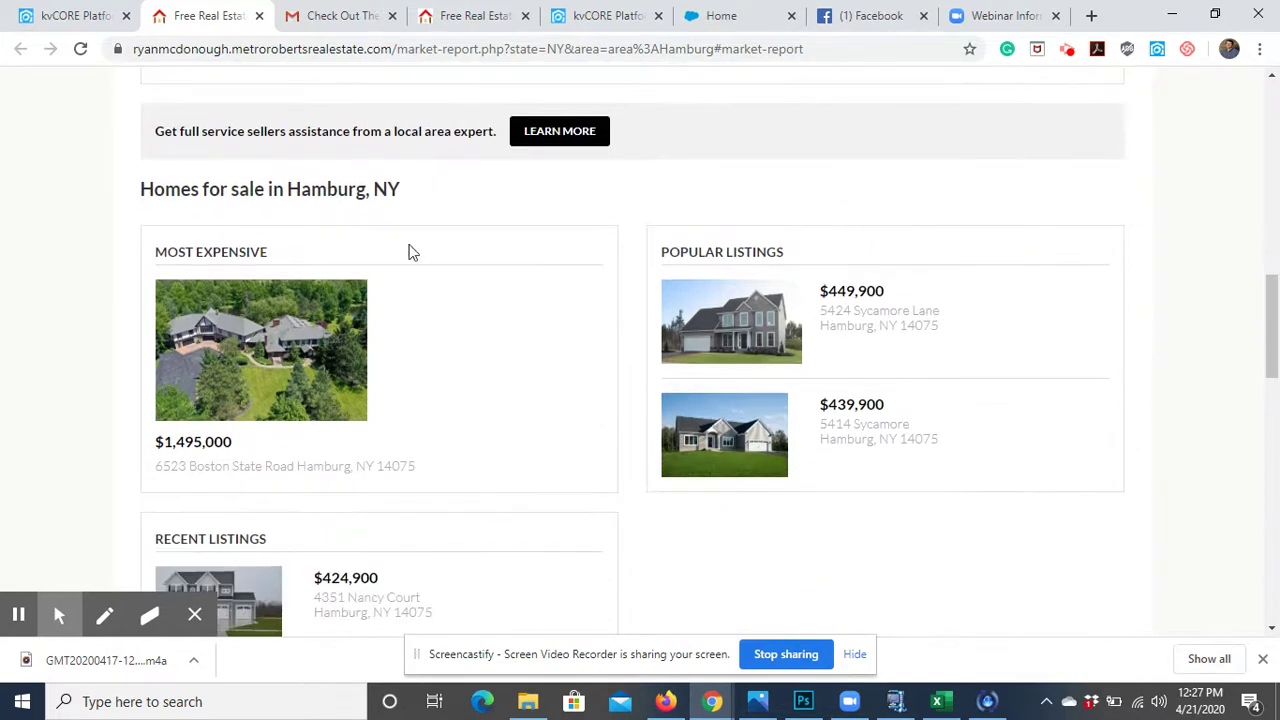
{"action": "scroll", "coordinate": [622, 337], "scroll_direction": "down", "scroll_amount": 5}
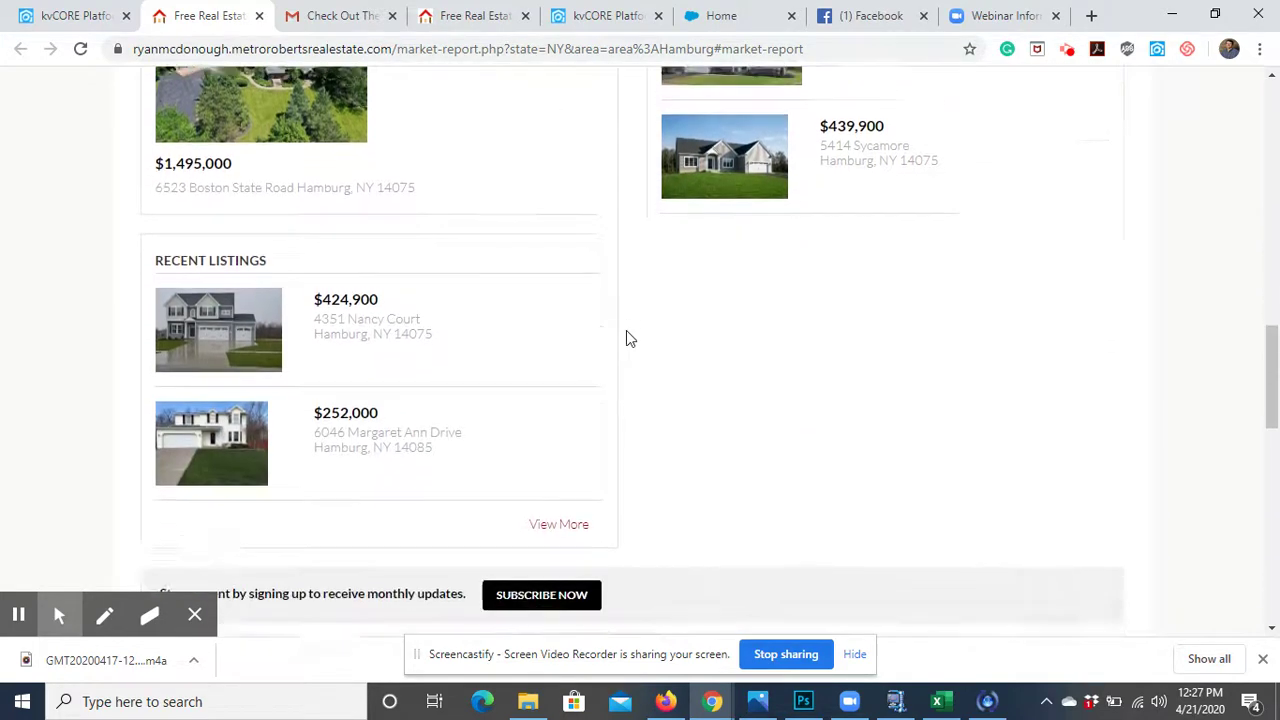
{"action": "scroll", "coordinate": [626, 332], "scroll_direction": "up", "scroll_amount": 6}
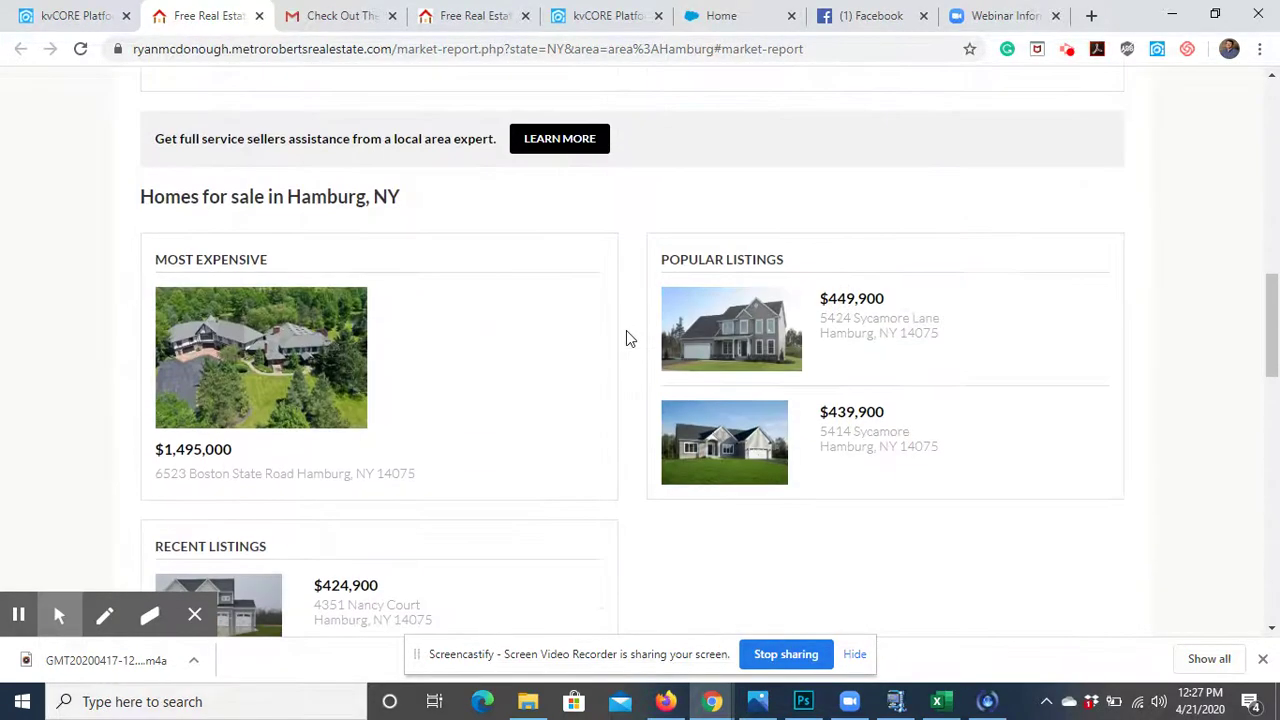
{"action": "scroll", "coordinate": [626, 333], "scroll_direction": "up", "scroll_amount": 8}
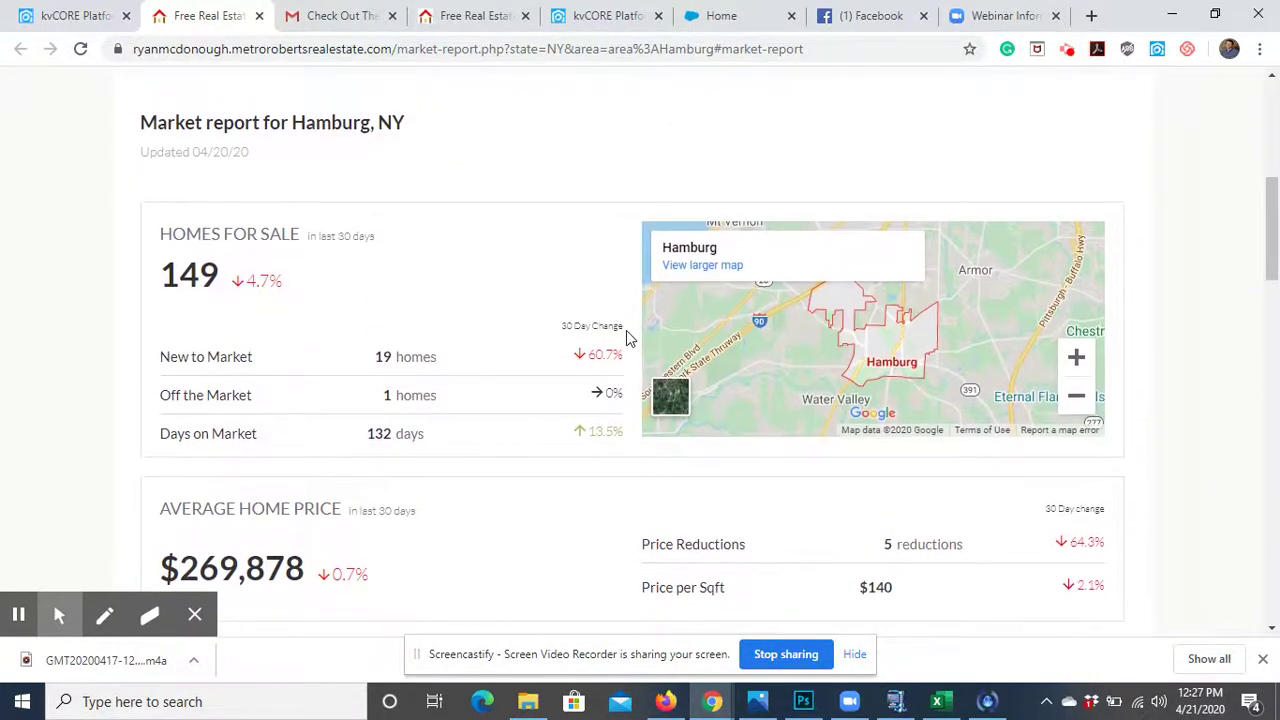
{"action": "scroll", "coordinate": [626, 338], "scroll_direction": "down", "scroll_amount": 11}
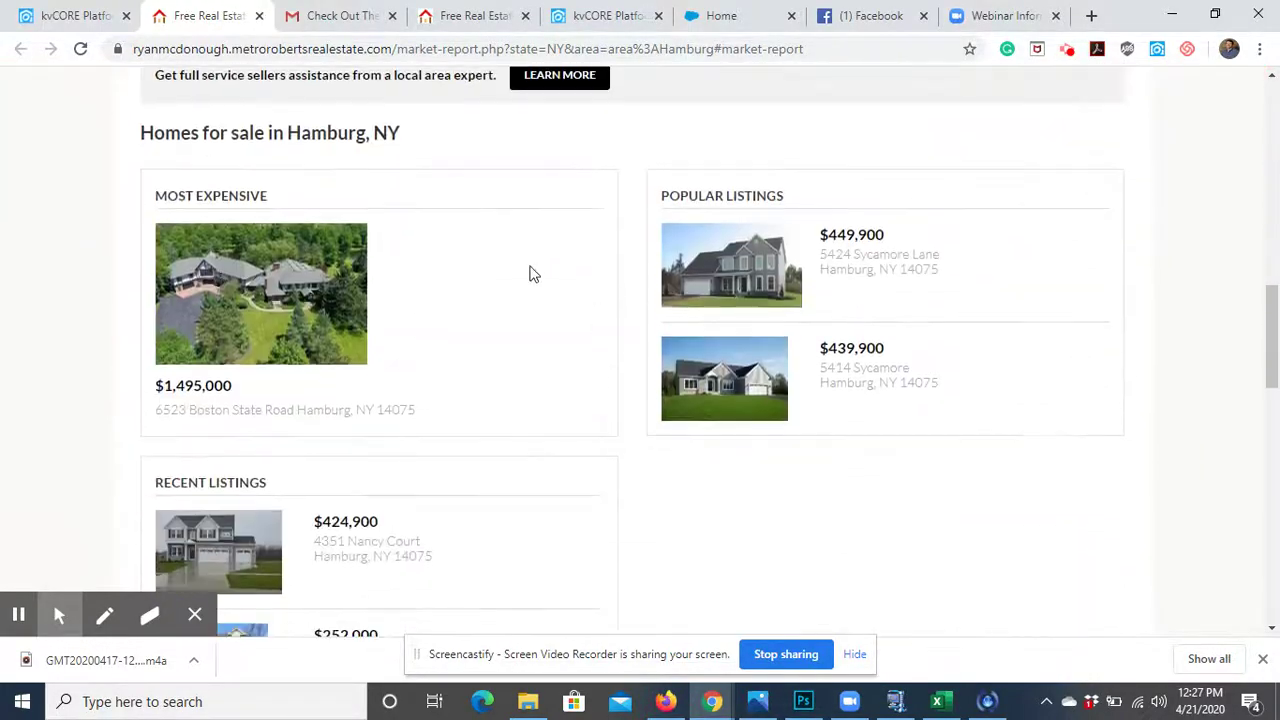
{"action": "scroll", "coordinate": [535, 380], "scroll_direction": "down", "scroll_amount": 1}
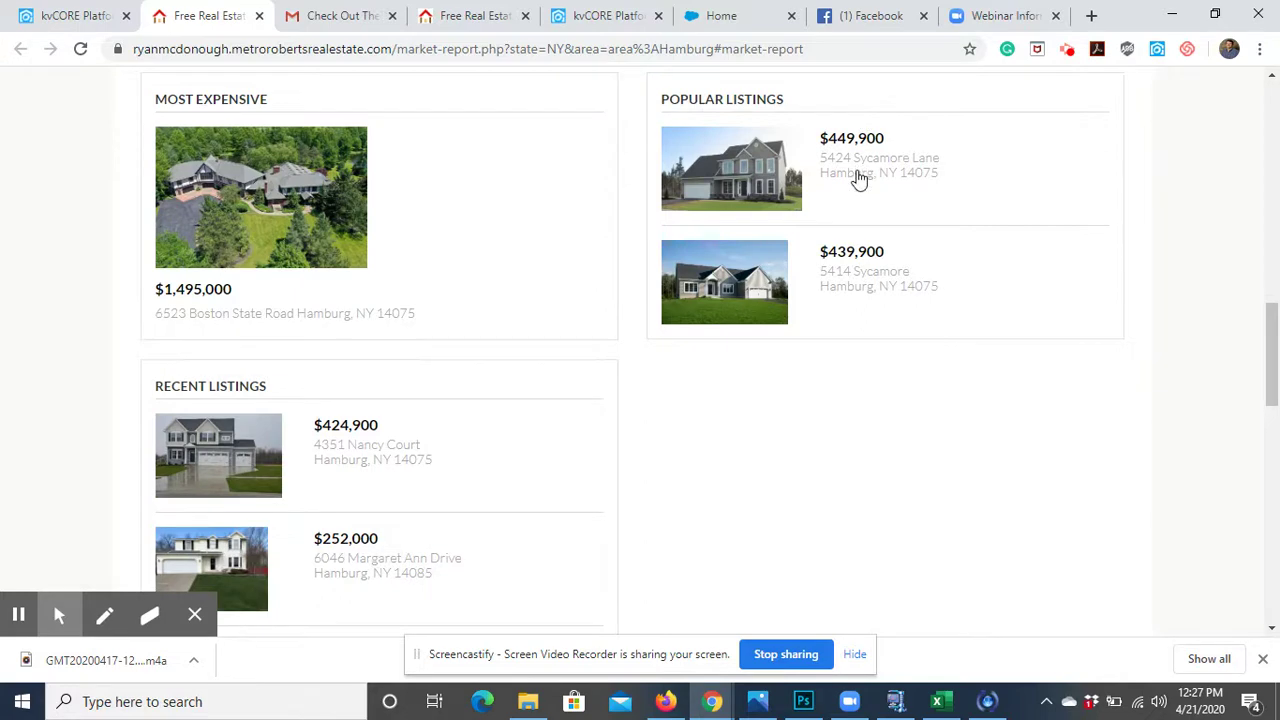
{"action": "scroll", "coordinate": [755, 364], "scroll_direction": "down", "scroll_amount": 2}
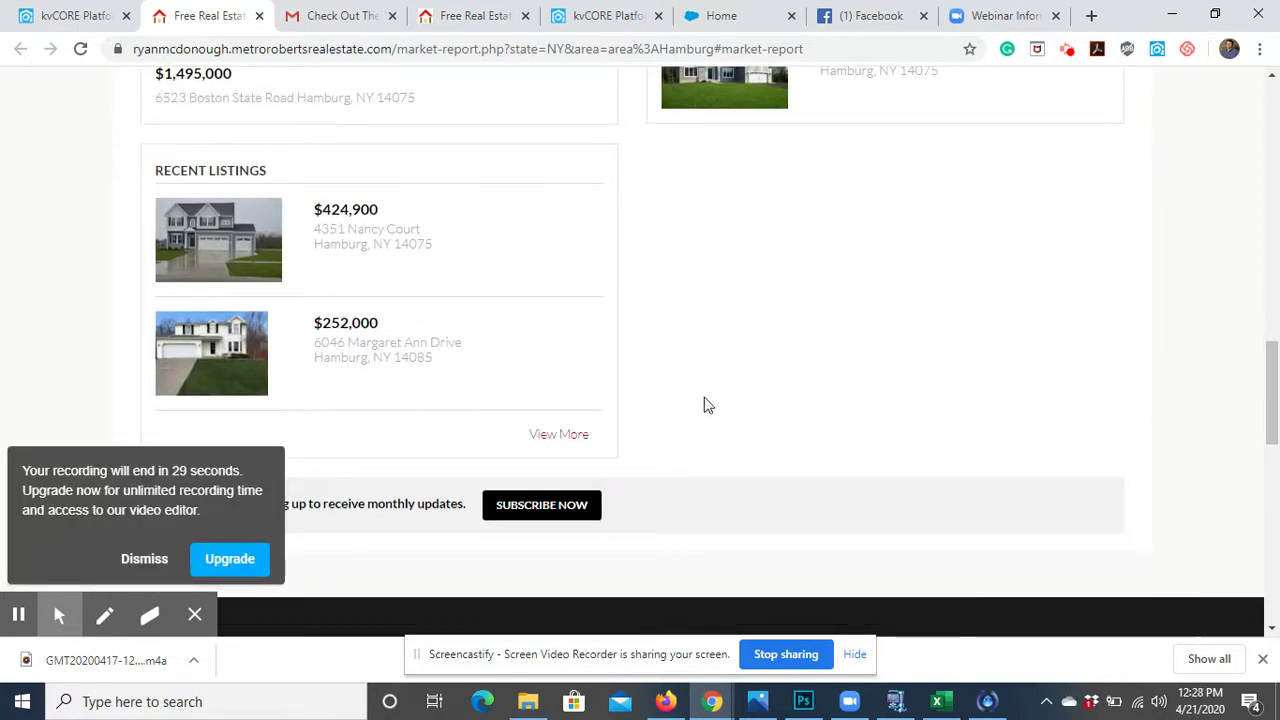
{"action": "scroll", "coordinate": [704, 405], "scroll_direction": "up", "scroll_amount": 8}
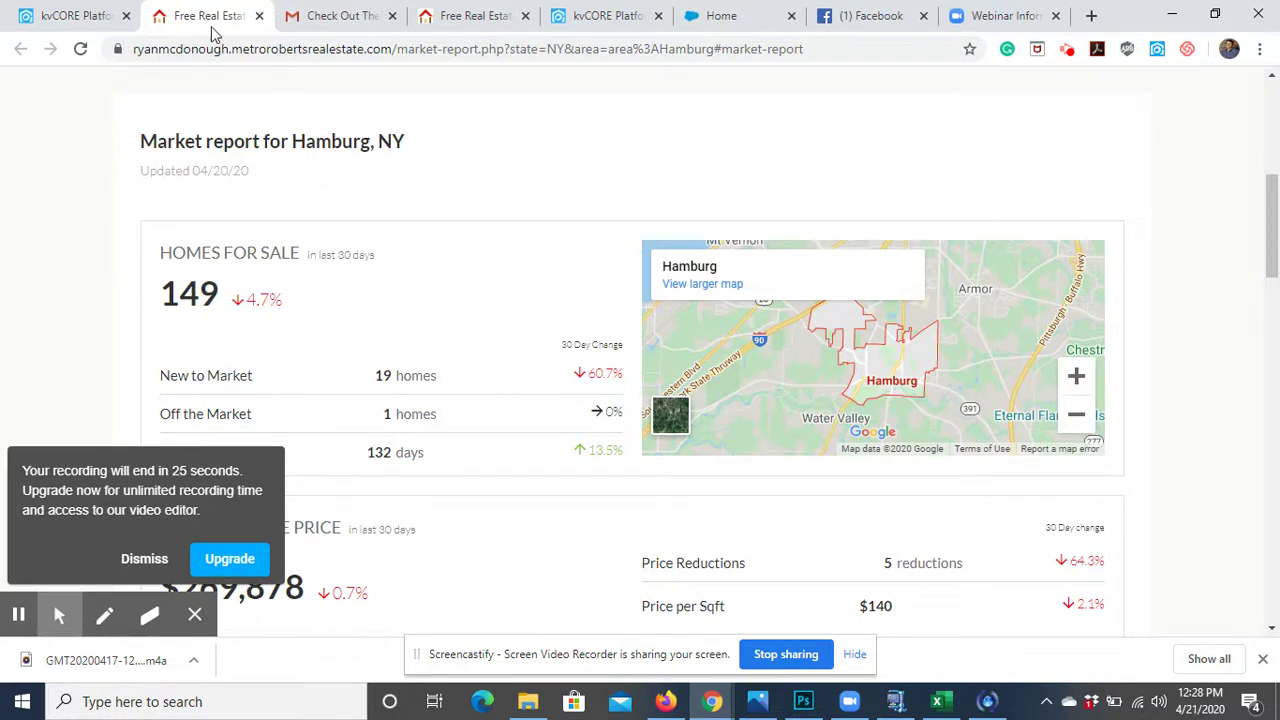
{"action": "left_click", "coordinate": [62, 22]}
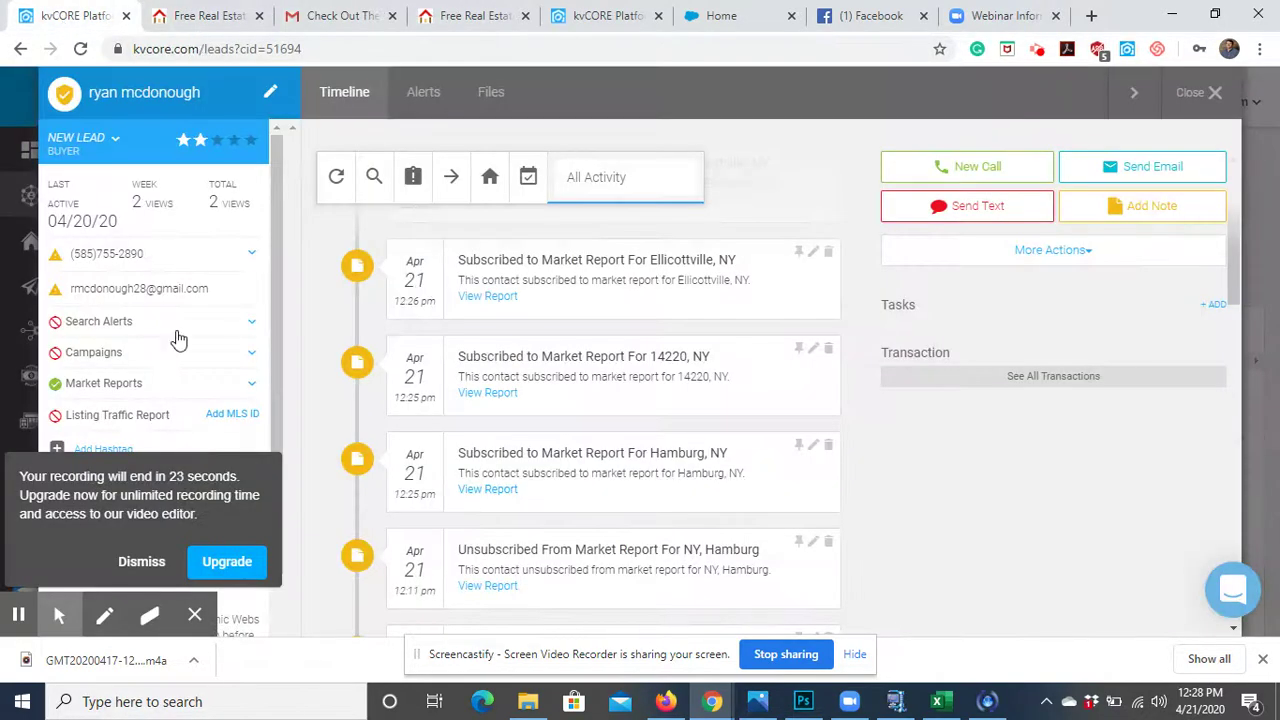